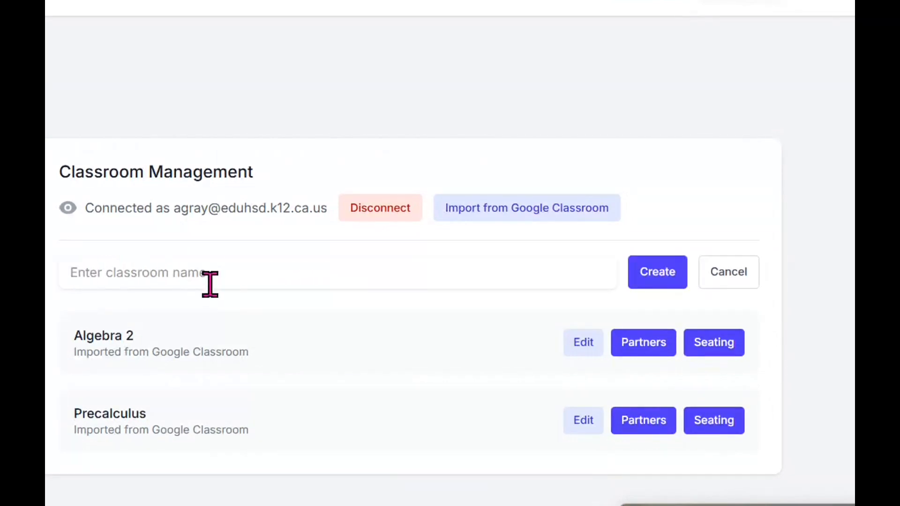
# - Cancel the new classroom so only Algebra 2 and Precalculus stay listed
pyautogui.click(737, 287)
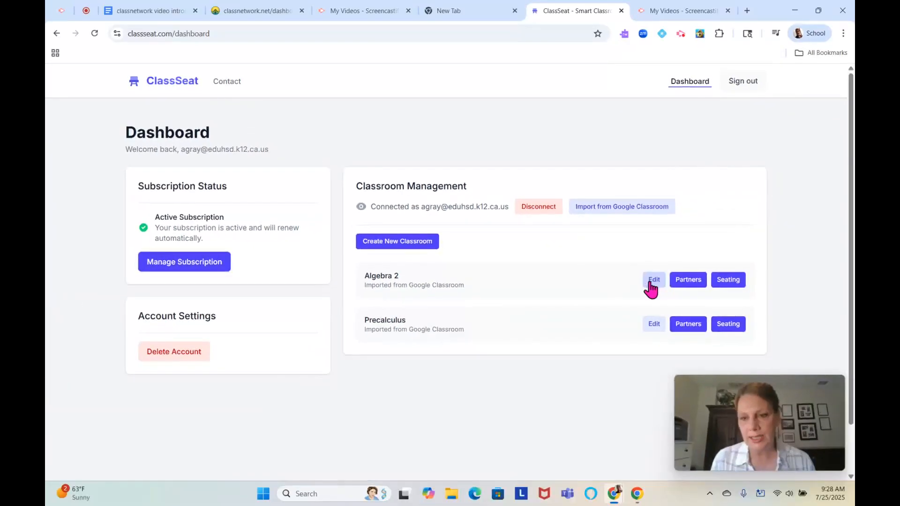
# - Enter two new student names in Algebra 2's roster and add both students
pyautogui.click(851, 308)
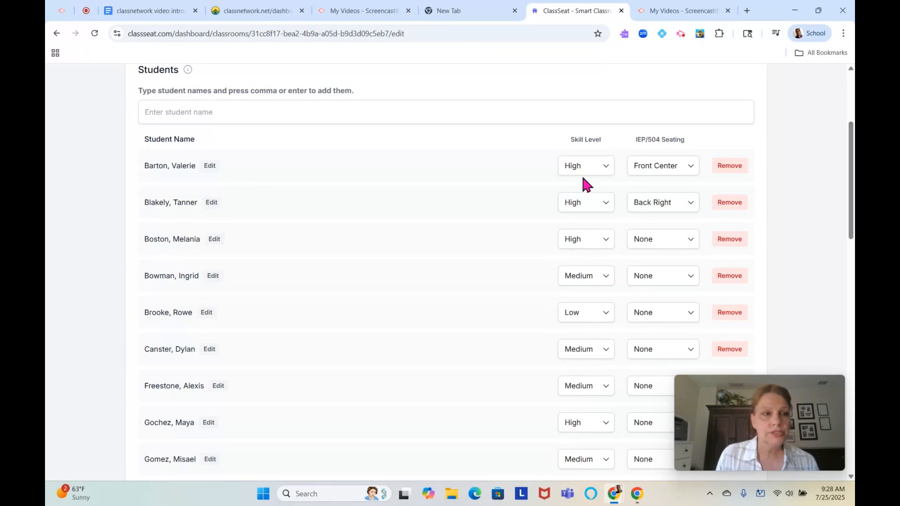
pyautogui.click(219, 112)
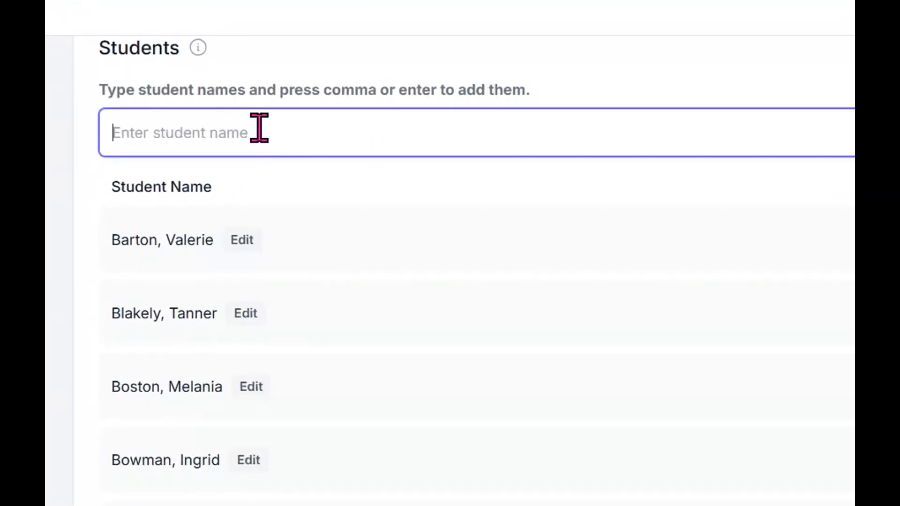
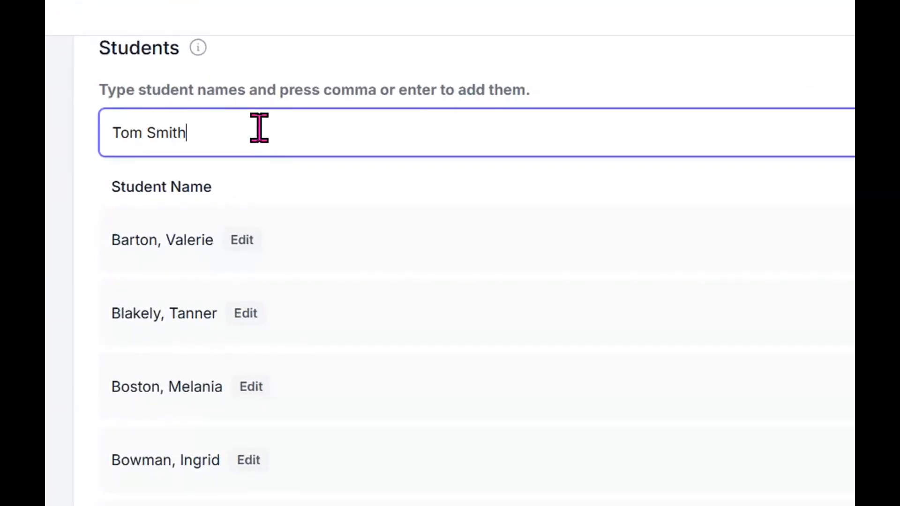
pyautogui.press('Return')
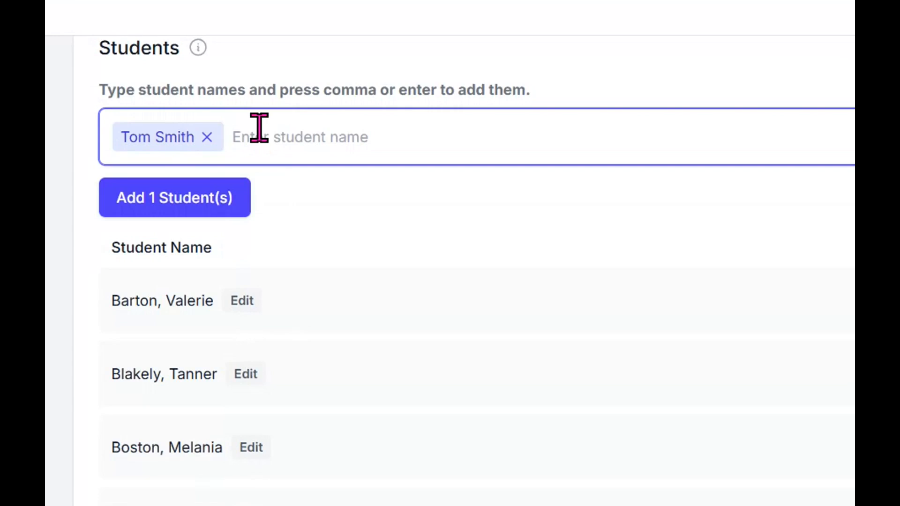
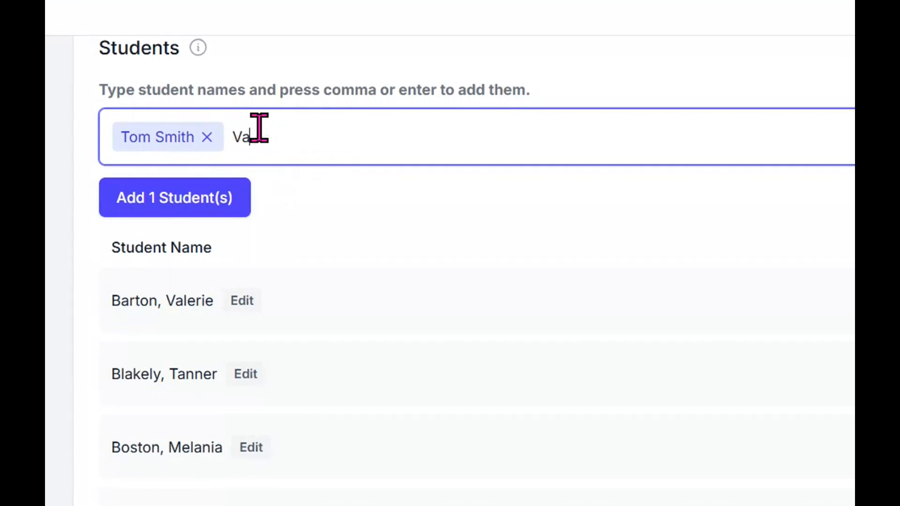
pyautogui.press('Return')
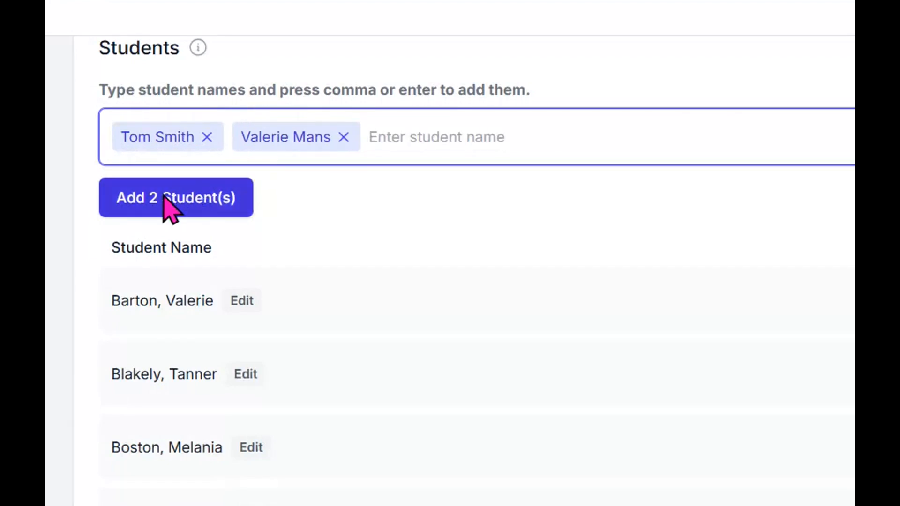
pyautogui.click(165, 199)
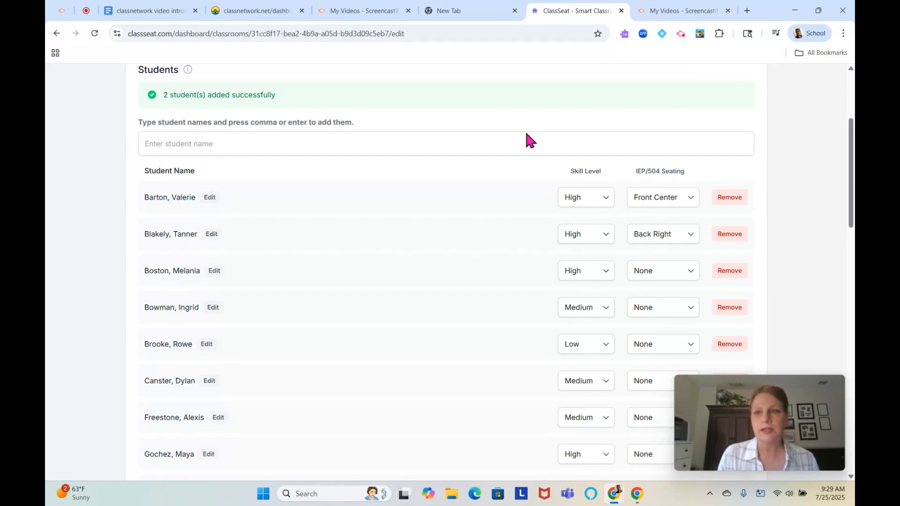
pyautogui.scroll(-1, 673, 178)
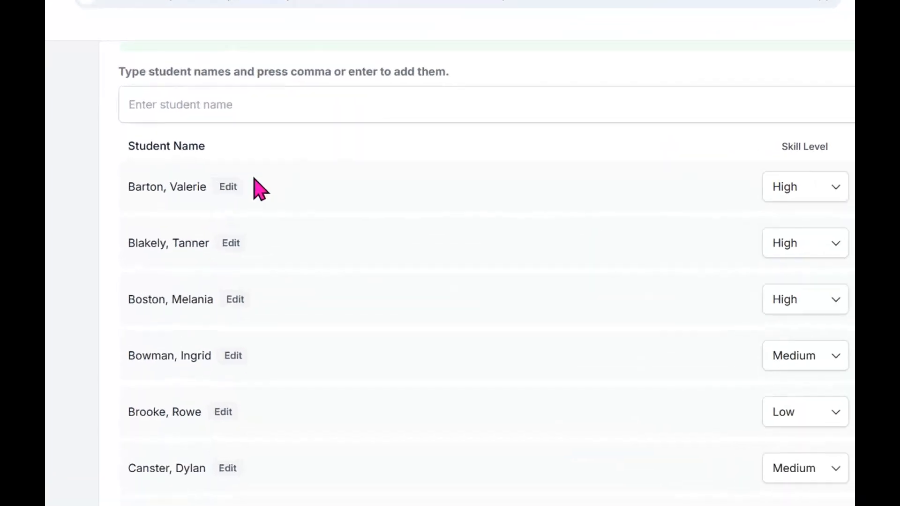
pyautogui.click(230, 188)
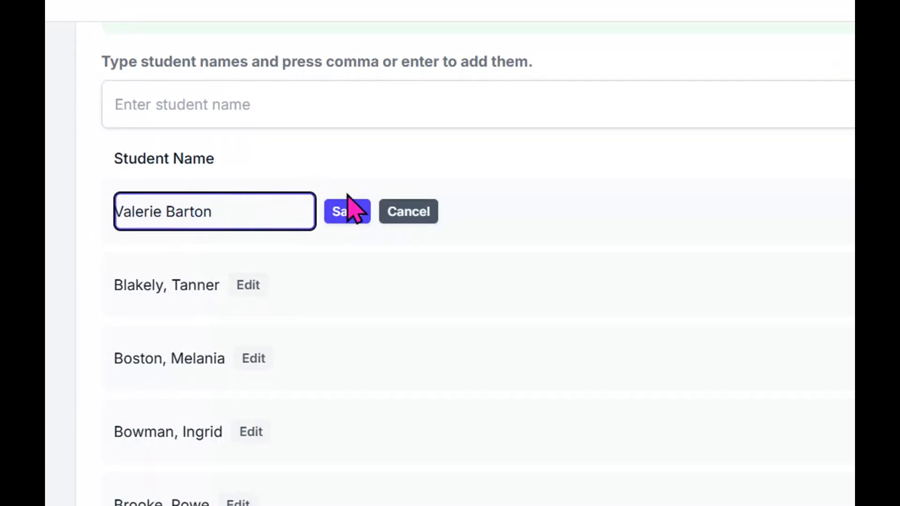
pyautogui.click(408, 212)
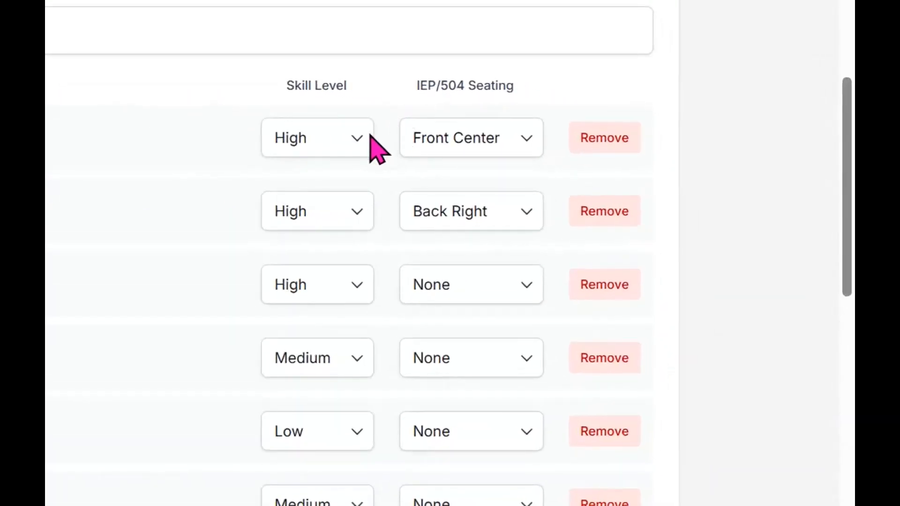
pyautogui.click(356, 138)
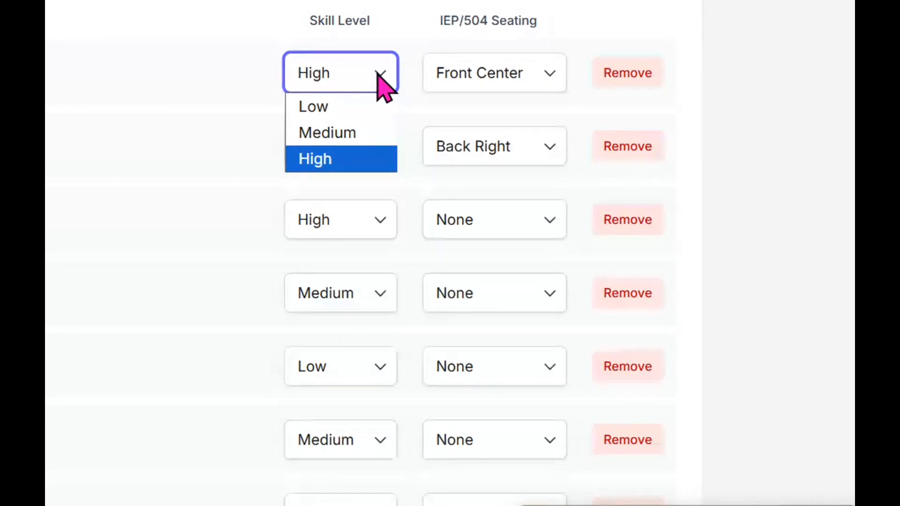
pyautogui.click(378, 75)
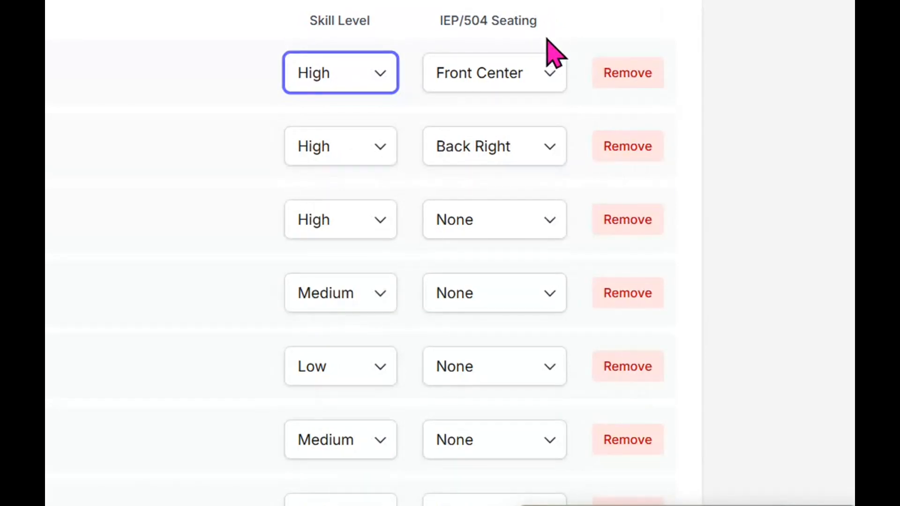
pyautogui.click(546, 78)
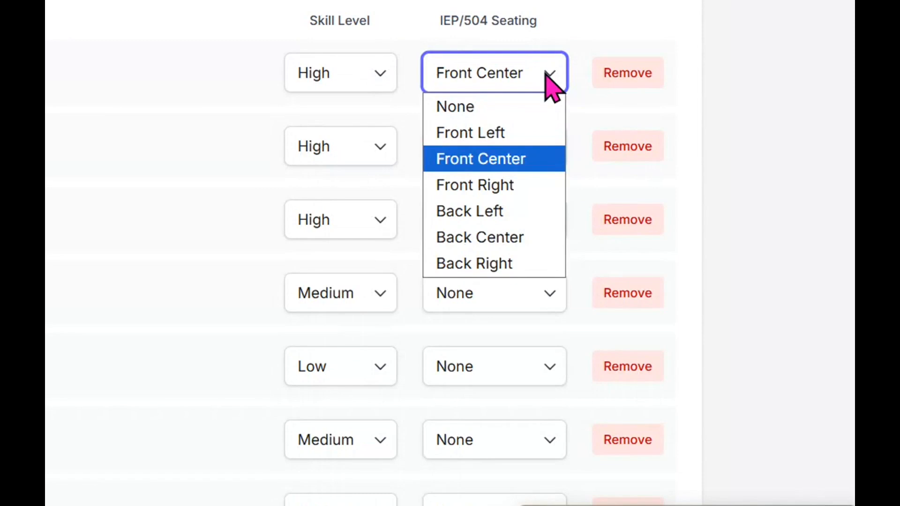
pyautogui.click(546, 72)
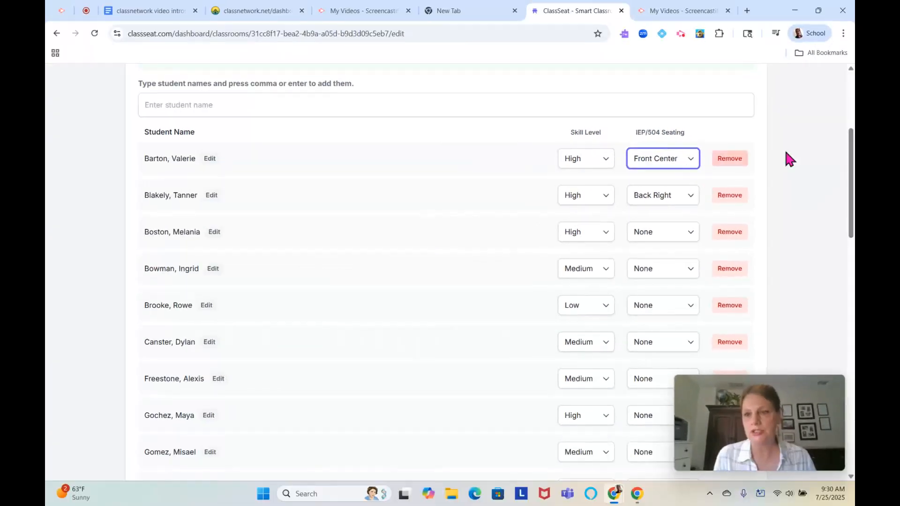
pyautogui.moveTo(851, 155); pyautogui.dragTo(833, 280)
pyautogui.scroll(-5, 834, 286)
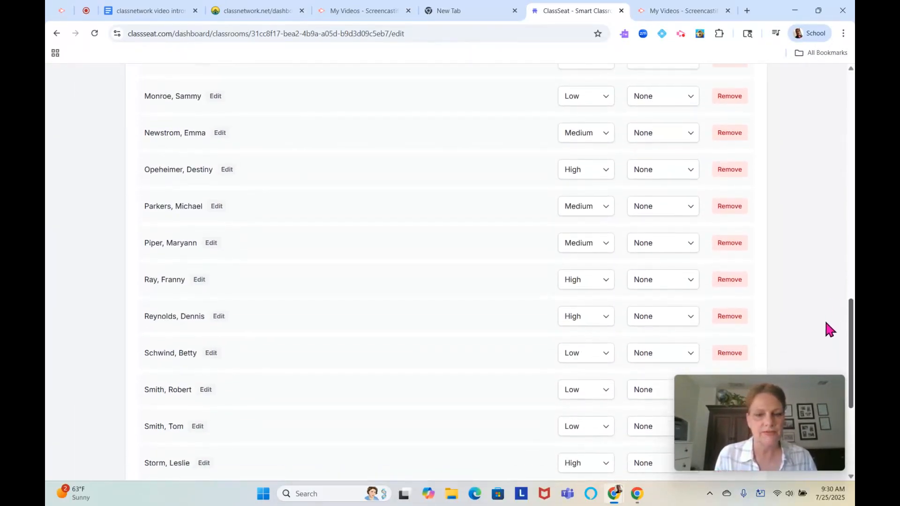
pyautogui.scroll(10, 829, 305)
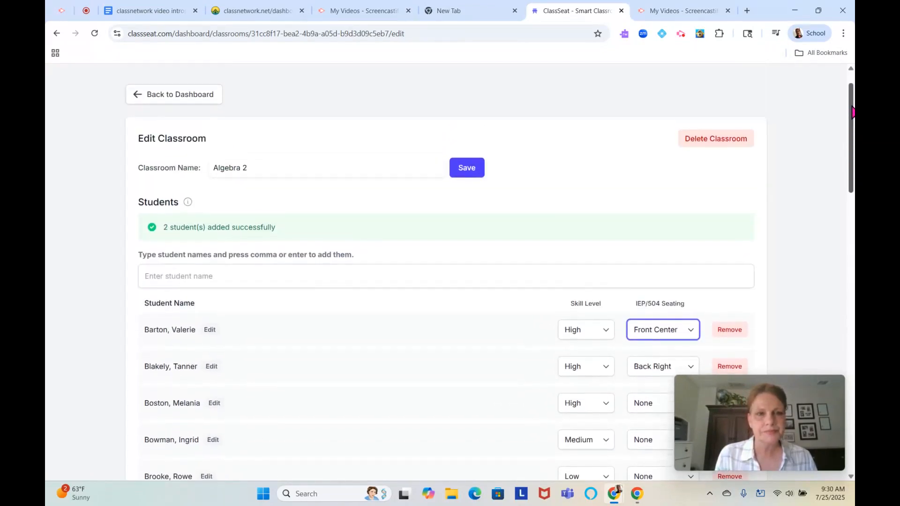
# - Return to the dashboard and open Partners for the Algebra 2 classroom
pyautogui.click(162, 97)
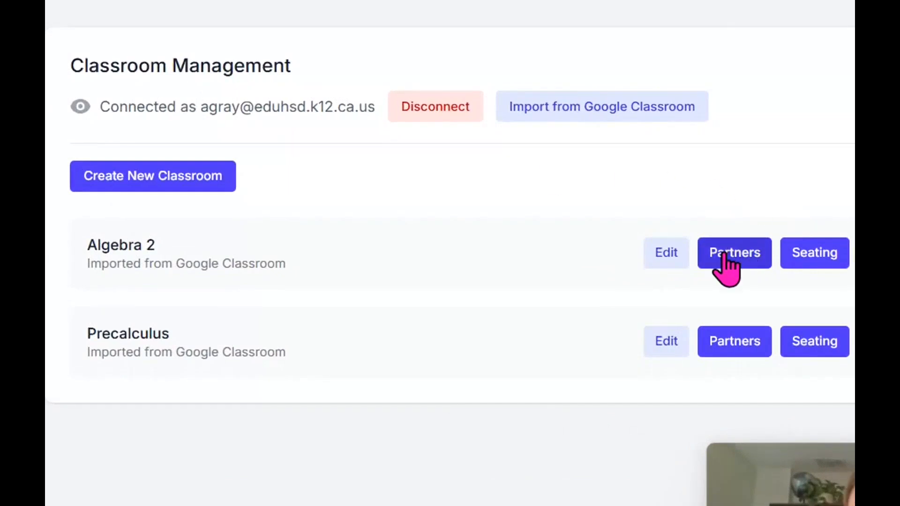
pyautogui.click(738, 255)
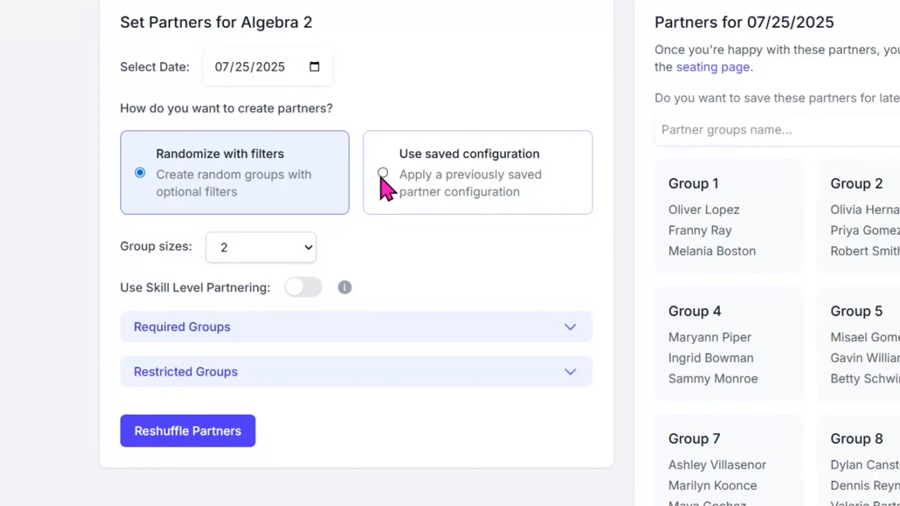
# - Keep group size at 2, enable Use Skill Level Partnering, and expand Required Groups
pyautogui.click(305, 247)
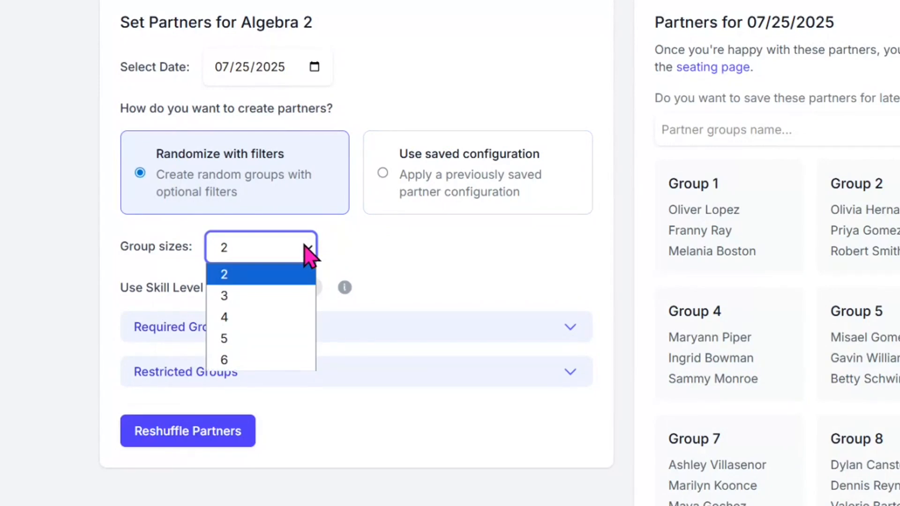
pyautogui.click(405, 246)
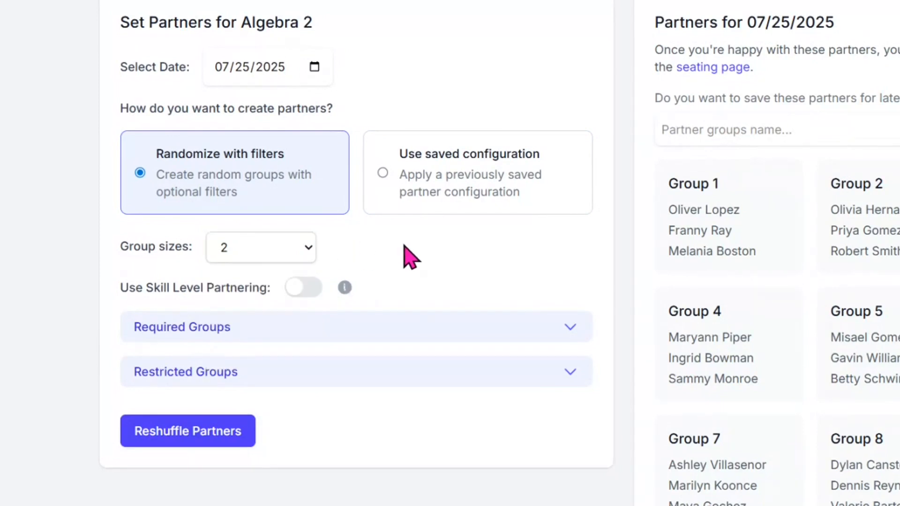
pyautogui.click(296, 294)
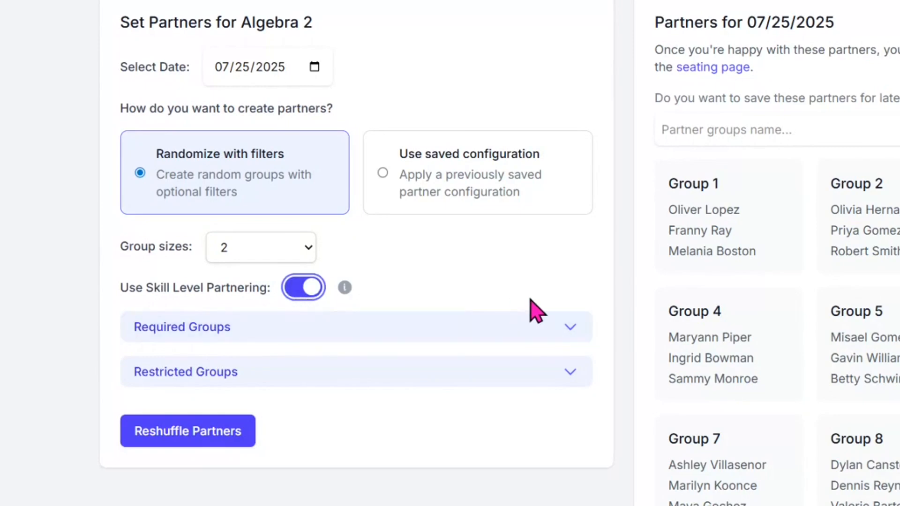
pyautogui.click(569, 331)
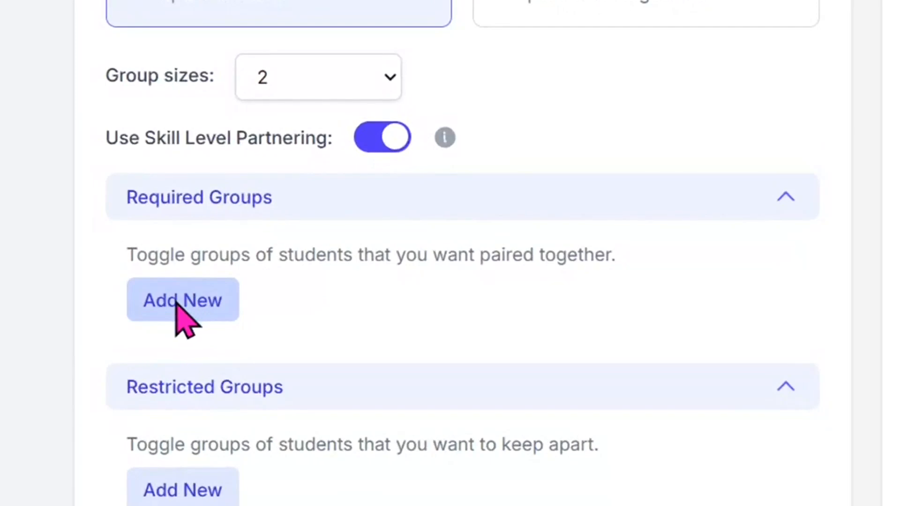
# - Create a required group that always pairs two ticked students
pyautogui.click(176, 297)
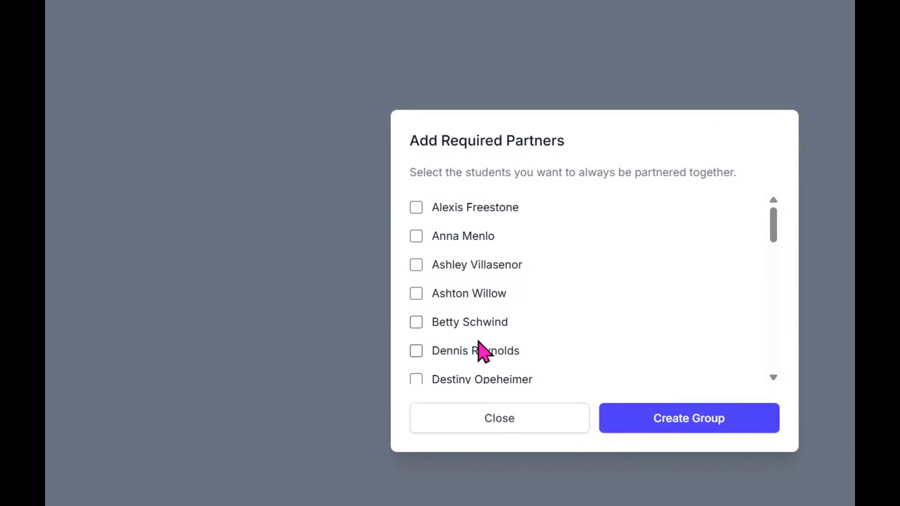
pyautogui.click(415, 264)
pyautogui.click(415, 236)
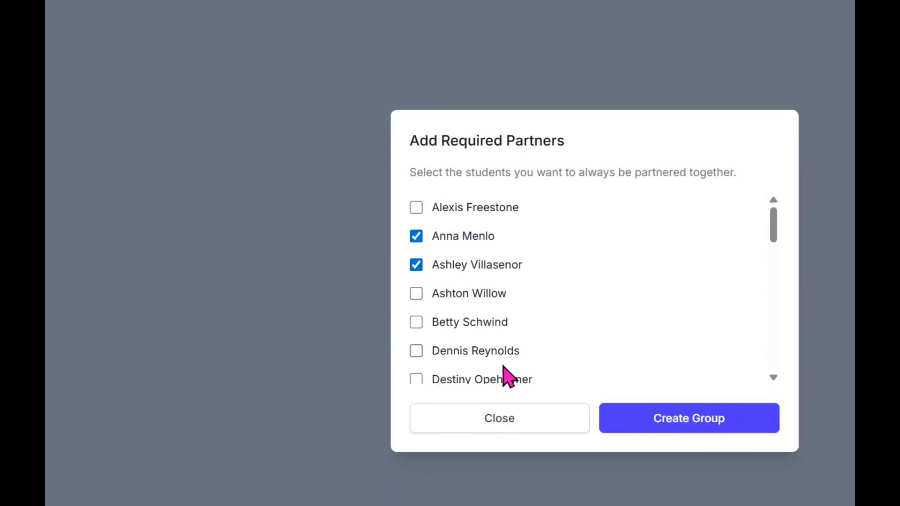
pyautogui.click(693, 423)
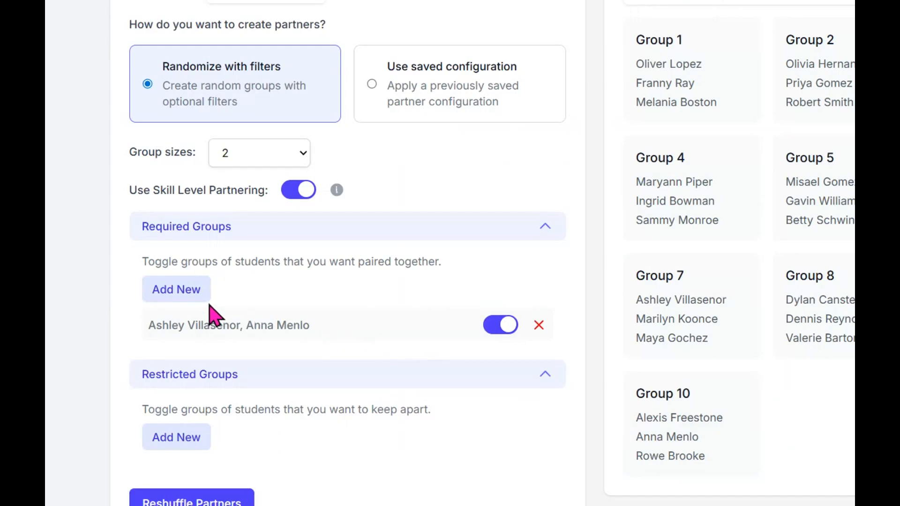
# - Create a second required pair and toggle it off and back on
pyautogui.click(196, 295)
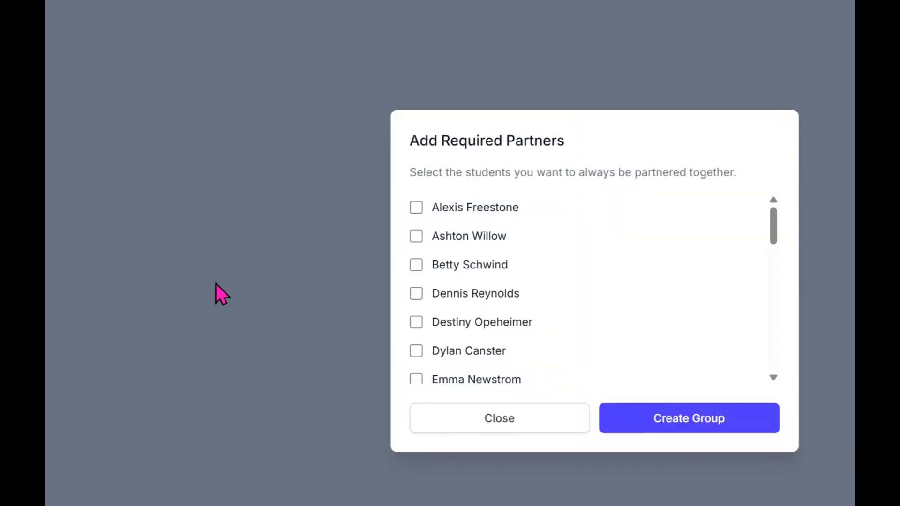
pyautogui.click(413, 209)
pyautogui.click(417, 236)
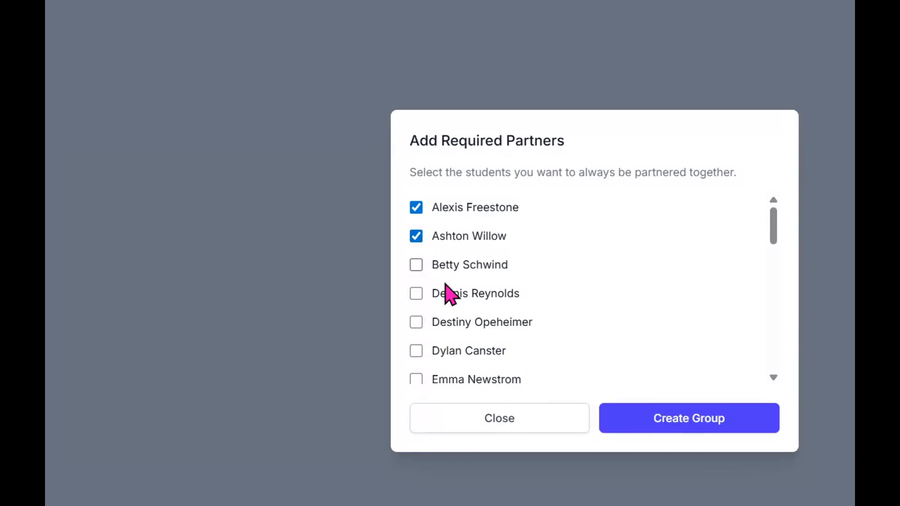
pyautogui.click(674, 424)
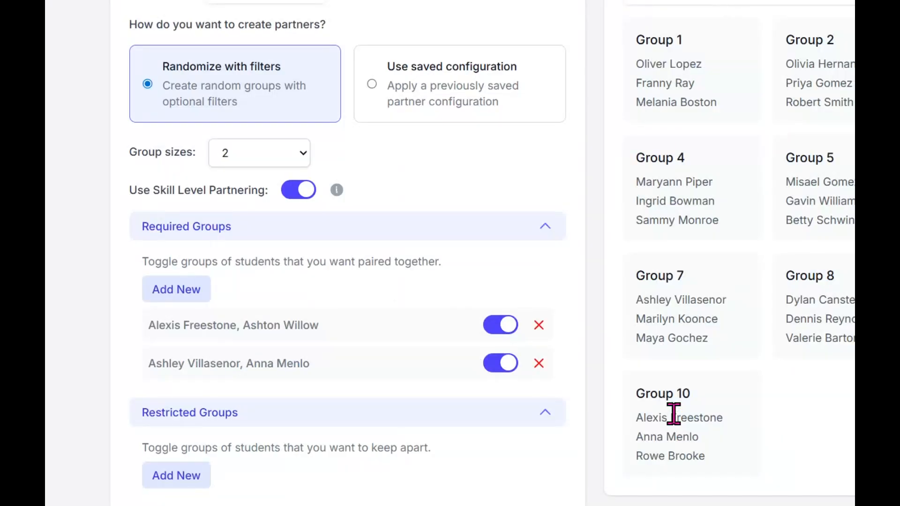
pyautogui.click(499, 331)
pyautogui.click(498, 335)
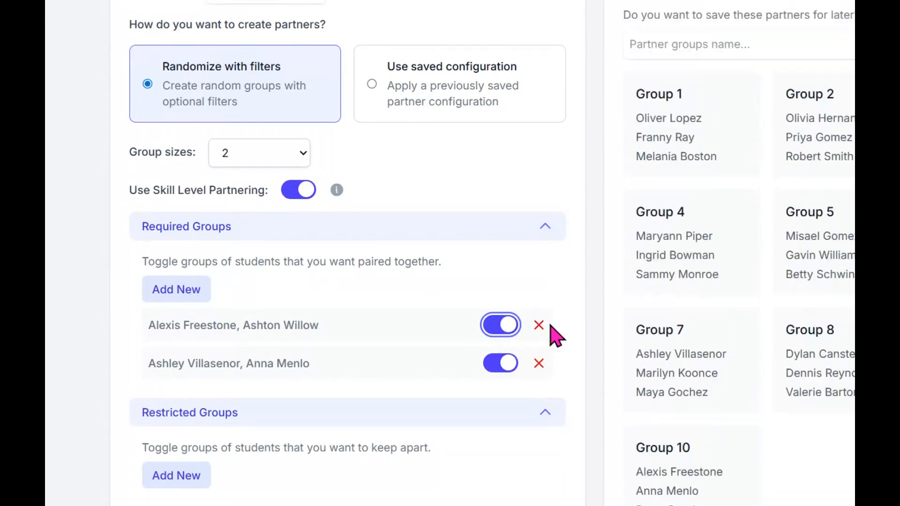
pyautogui.click(180, 475)
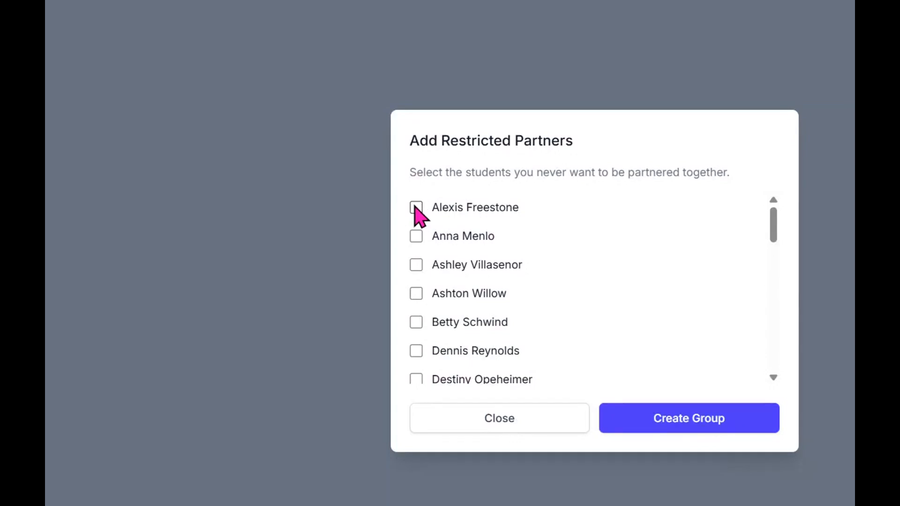
# - Create a restricted group so two students are kept apart
pyautogui.click(415, 208)
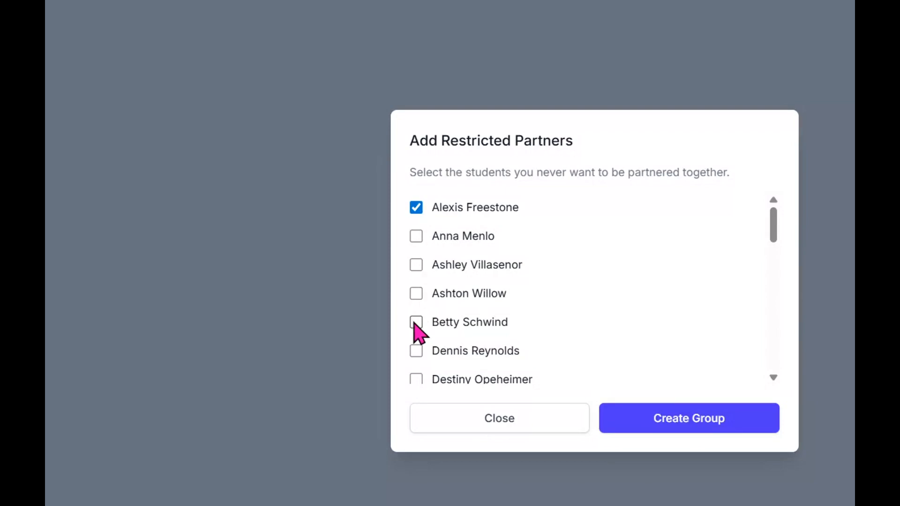
pyautogui.click(412, 349)
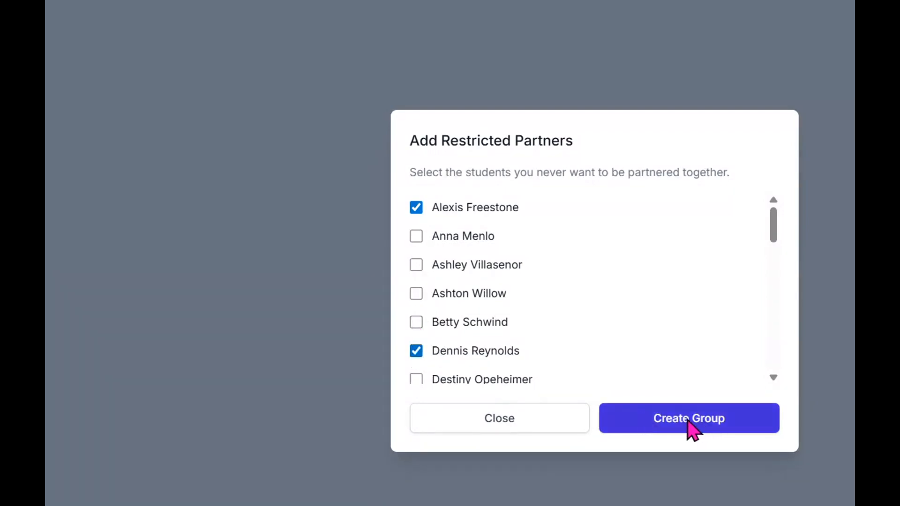
pyautogui.click(686, 421)
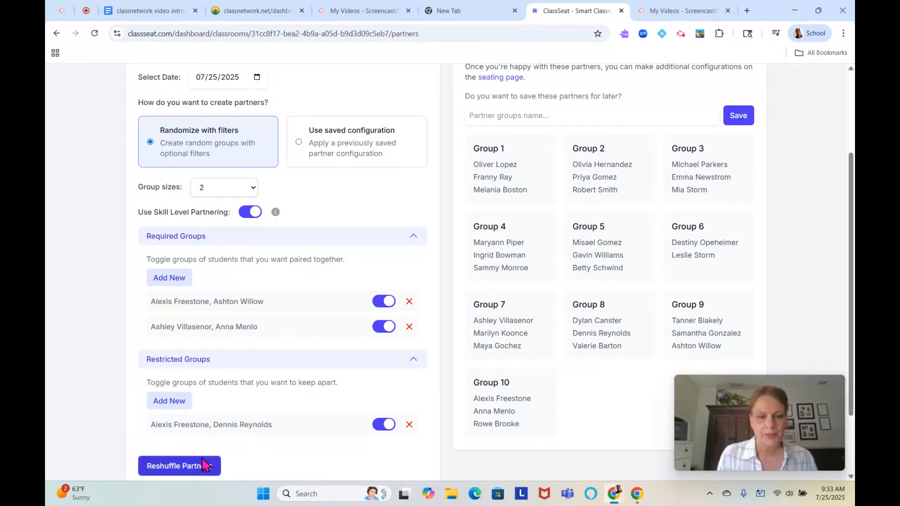
# - Reshuffle the Algebra 2 partners several times under the new rules
pyautogui.click(180, 466)
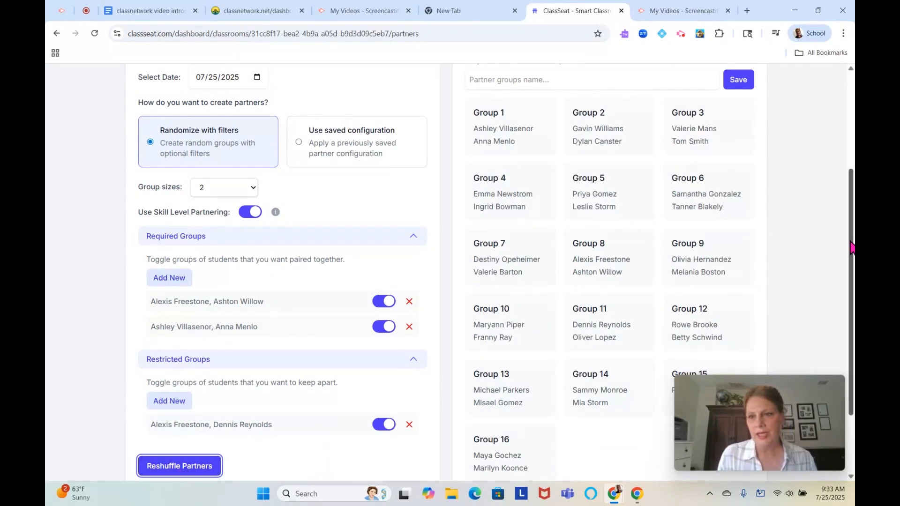
pyautogui.moveTo(853, 244)
pyautogui.mouseDown()
pyautogui.moveTo(853, 279)
pyautogui.moveTo(854, 254)
pyautogui.mouseUp()
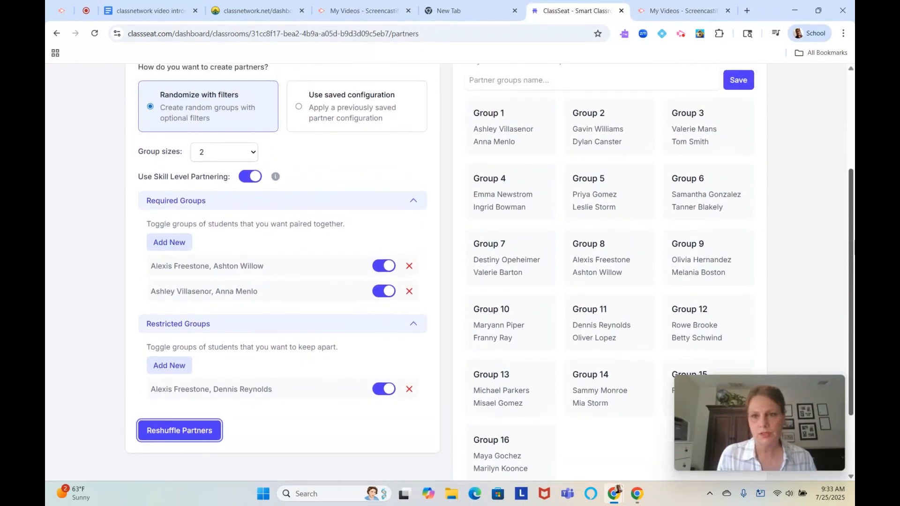
pyautogui.click(172, 435)
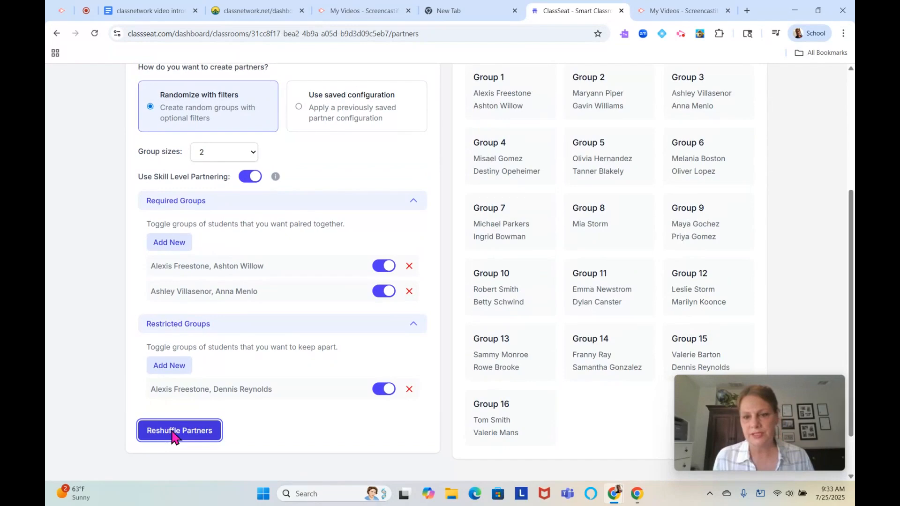
pyautogui.click(172, 434)
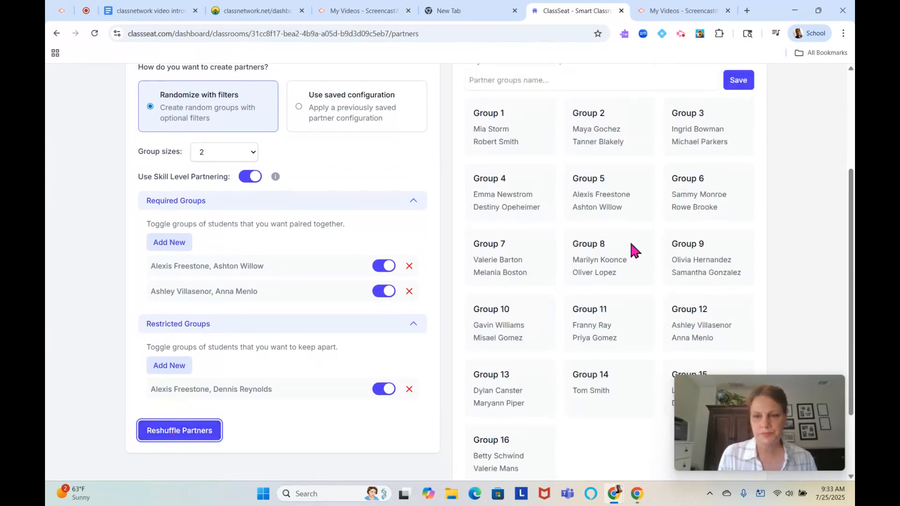
pyautogui.moveTo(850, 205); pyautogui.dragTo(839, 135)
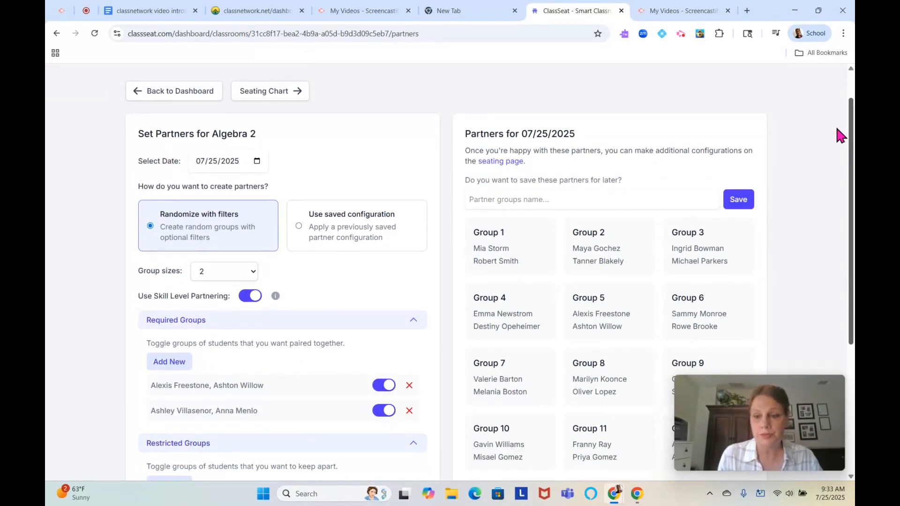
# - On the seating chart page, keep Seat Partners Together on and set 4 rows by 4 columns
pyautogui.click(264, 91)
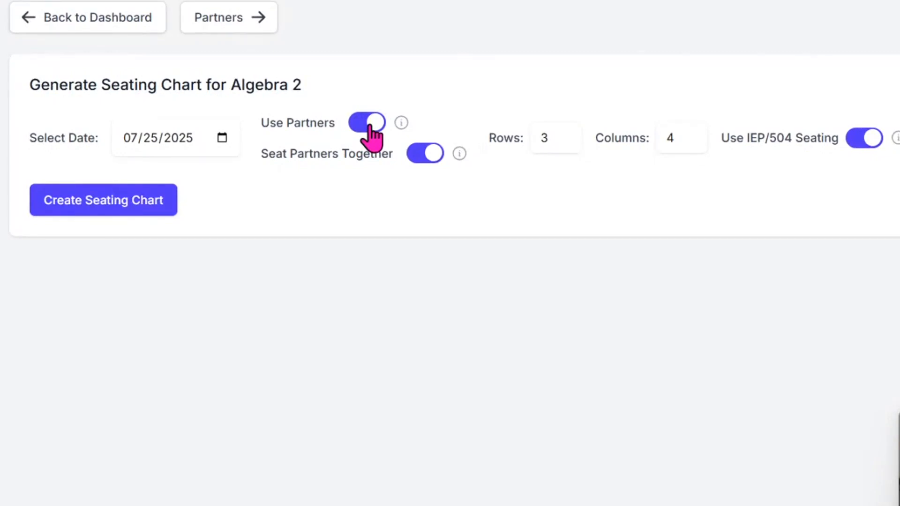
pyautogui.click(427, 155)
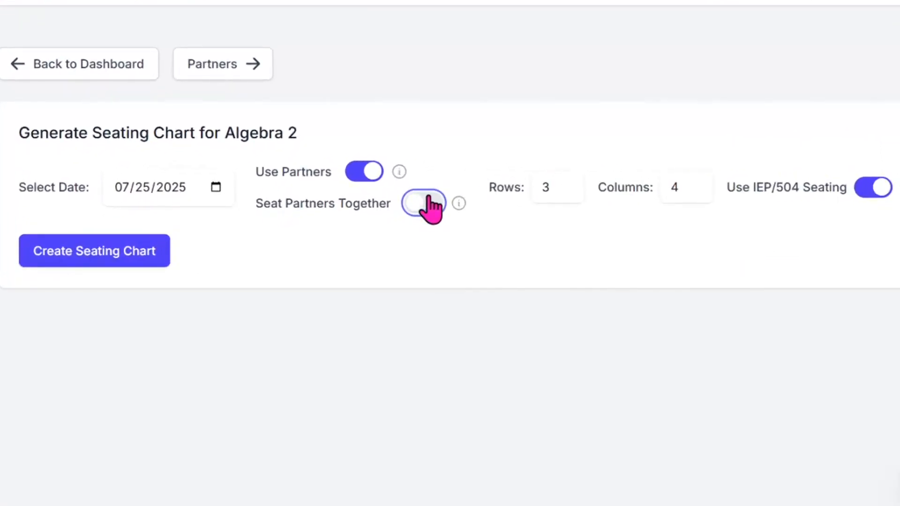
pyautogui.click(416, 206)
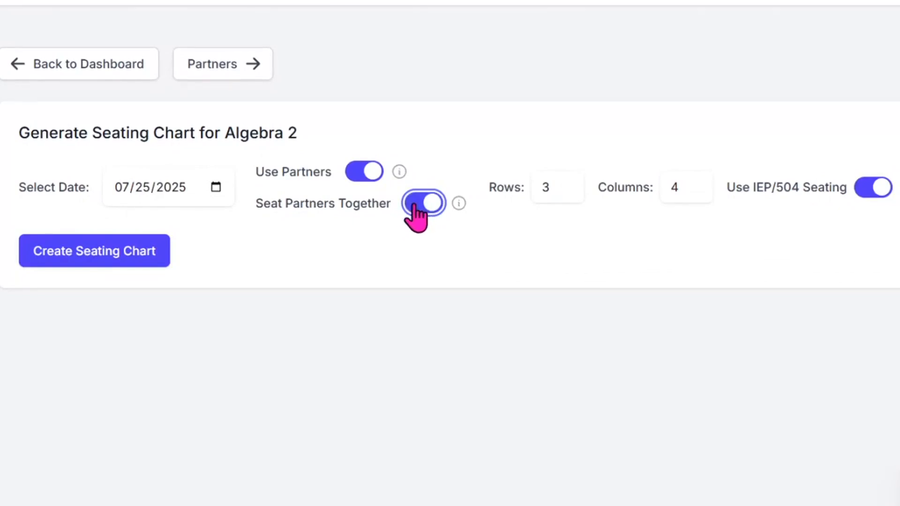
pyautogui.click(567, 184)
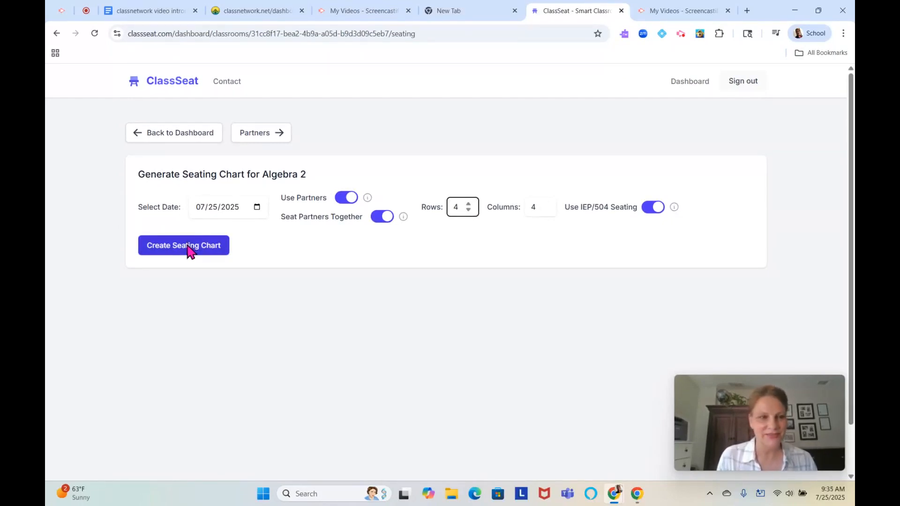
# - Create the 7/25/2025 seating chart and review the four rows of partner desks
pyautogui.click(187, 247)
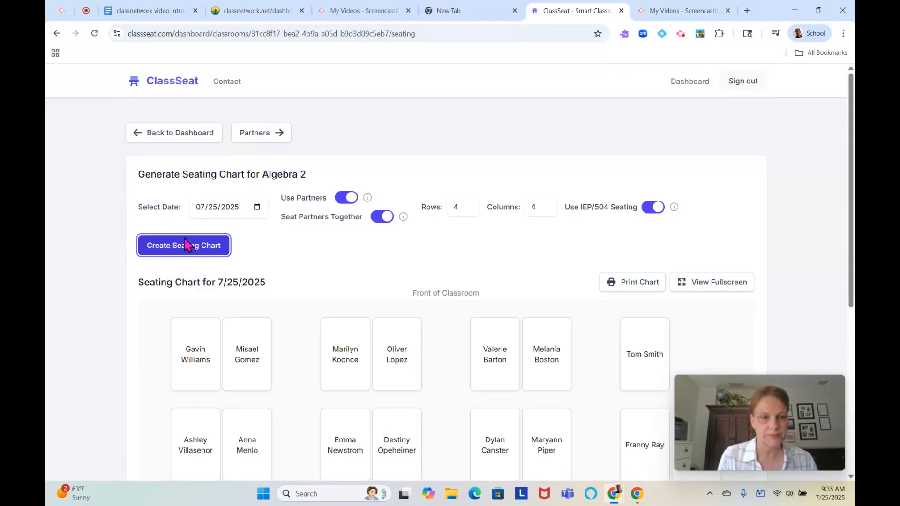
pyautogui.moveTo(852, 191); pyautogui.dragTo(854, 247)
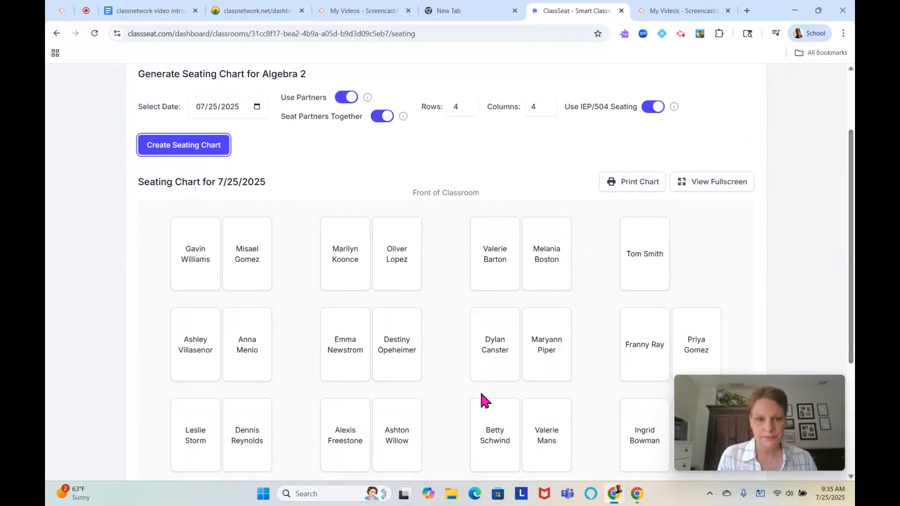
pyautogui.moveTo(851, 203)
pyautogui.mouseDown()
pyautogui.moveTo(852, 297)
pyautogui.moveTo(852, 188)
pyautogui.mouseUp()
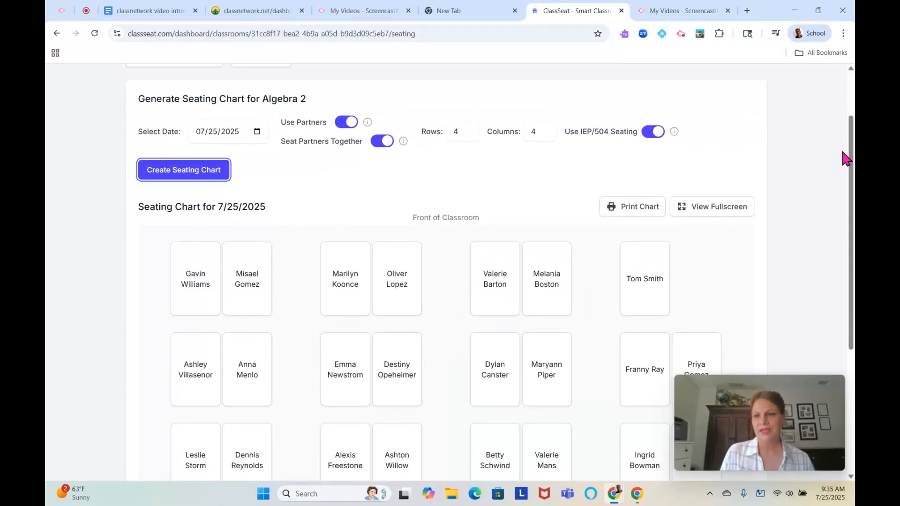
pyautogui.moveTo(850, 169); pyautogui.dragTo(849, 287)
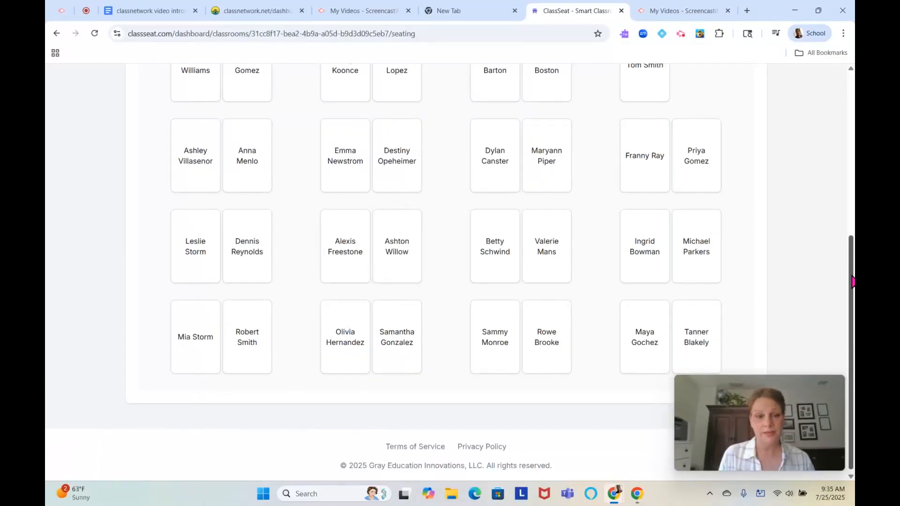
pyautogui.moveTo(852, 281); pyautogui.dragTo(853, 173)
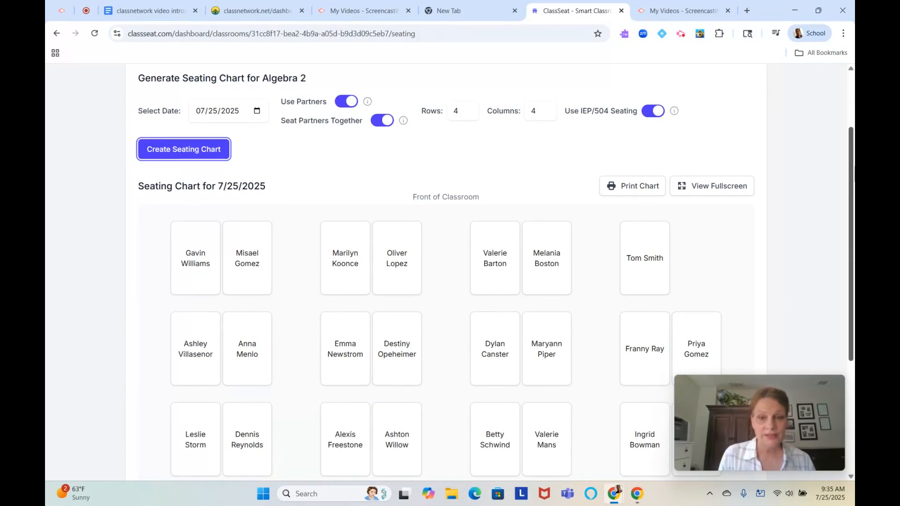
pyautogui.moveTo(853, 167); pyautogui.dragTo(844, 202)
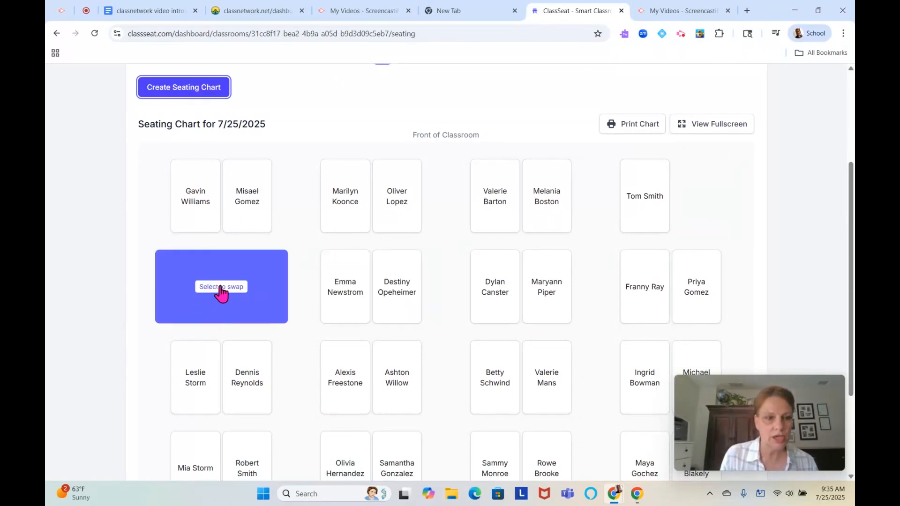
# - Swap the left desk pair in row two with the rightmost pair in that row
pyautogui.click(222, 293)
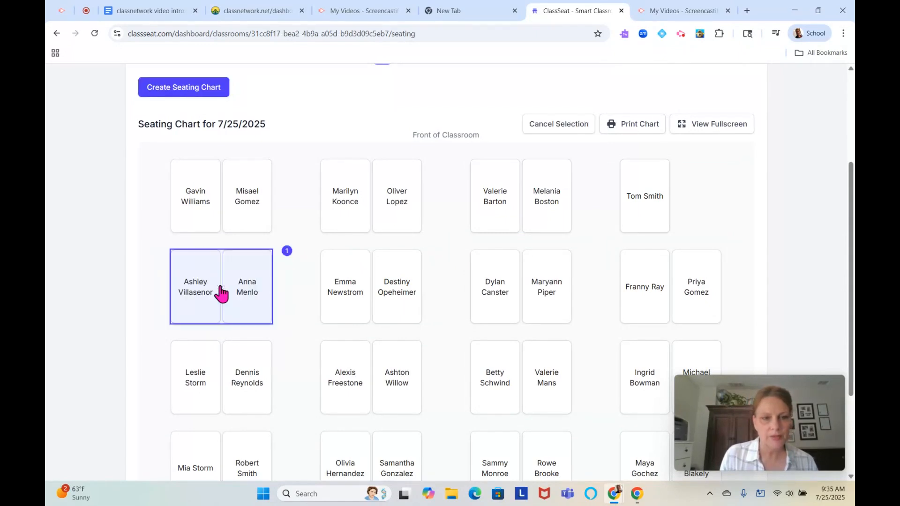
pyautogui.click(639, 284)
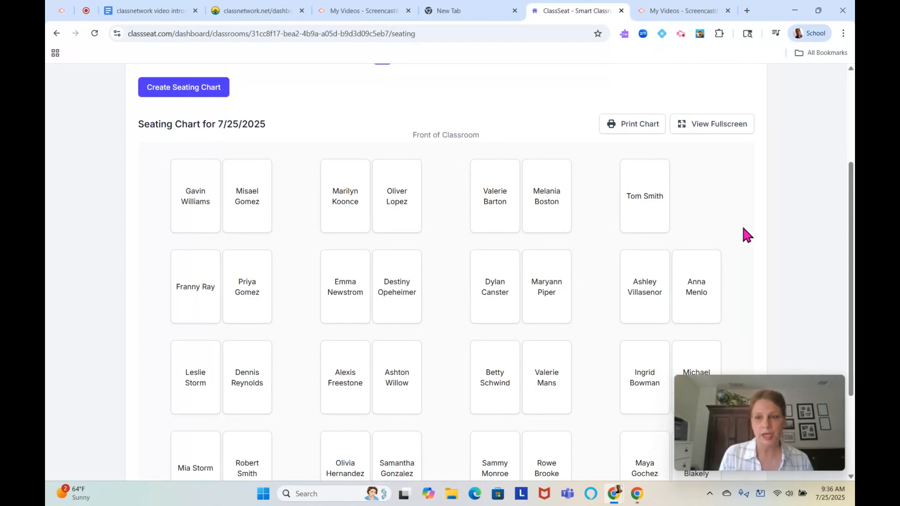
pyautogui.moveTo(850, 201); pyautogui.dragTo(833, 220)
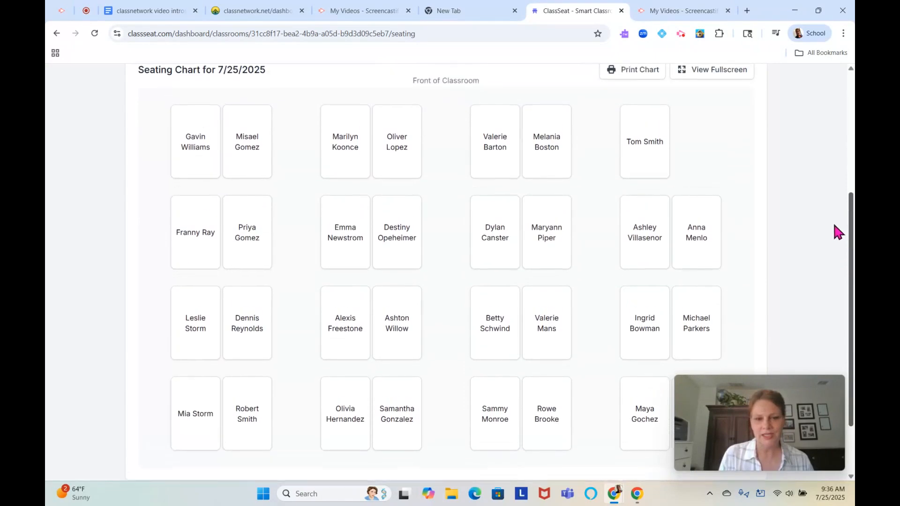
# - Swap the third-column, third-row pair with the second-column bottom-row pair
pyautogui.moveTo(509, 332)
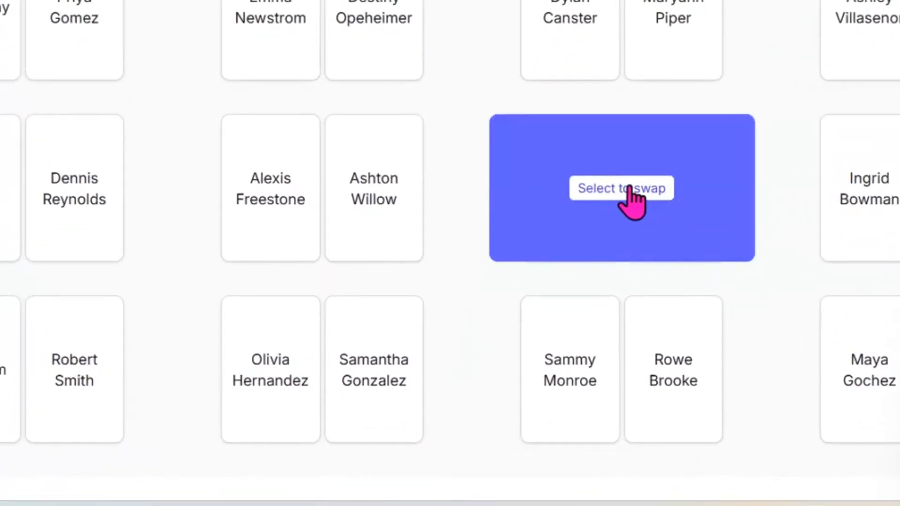
pyautogui.click(629, 188)
pyautogui.moveTo(347, 375)
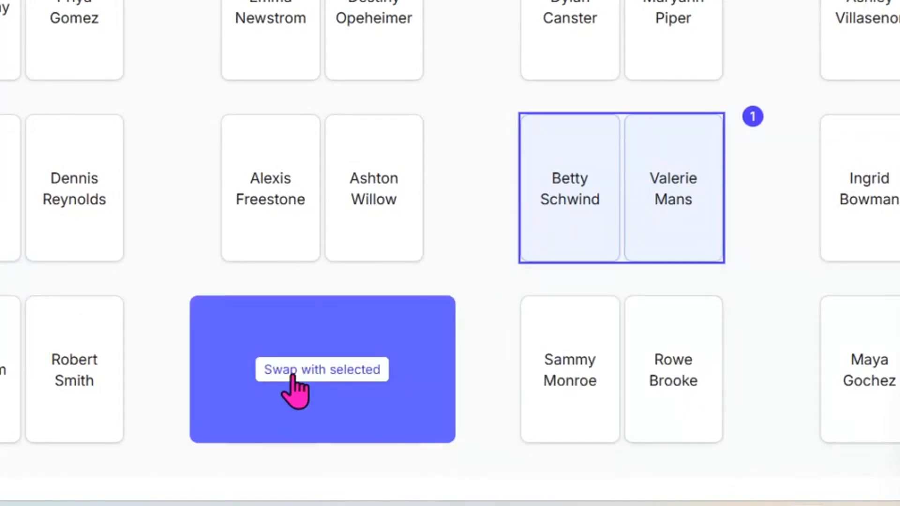
pyautogui.click(300, 371)
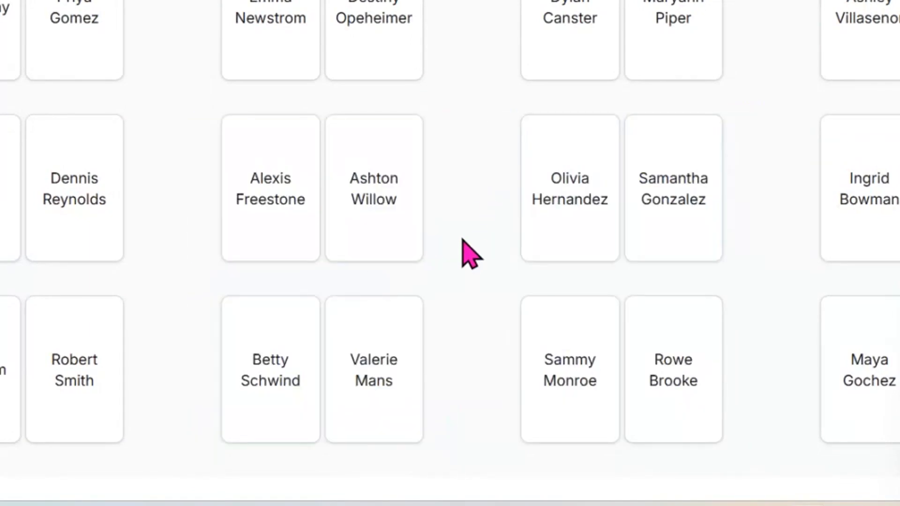
pyautogui.scroll(2, 450, 254)
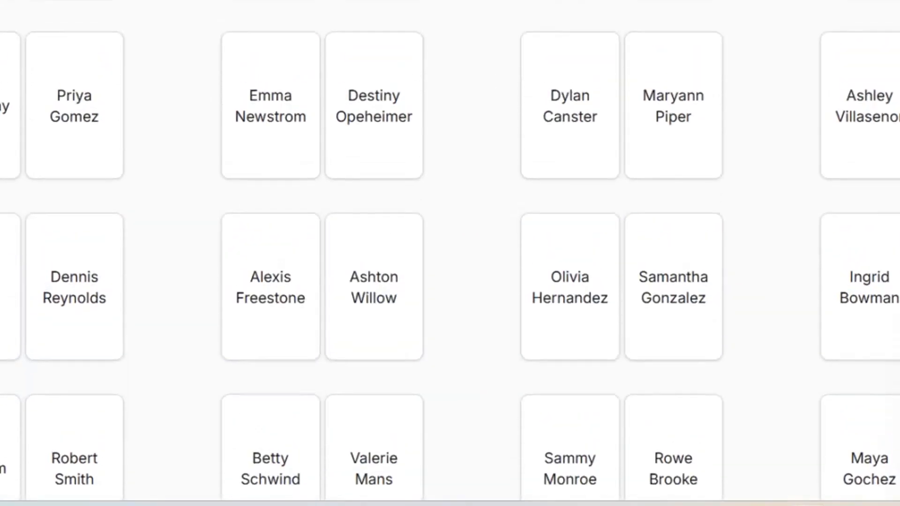
pyautogui.scroll(-2, 450, 254)
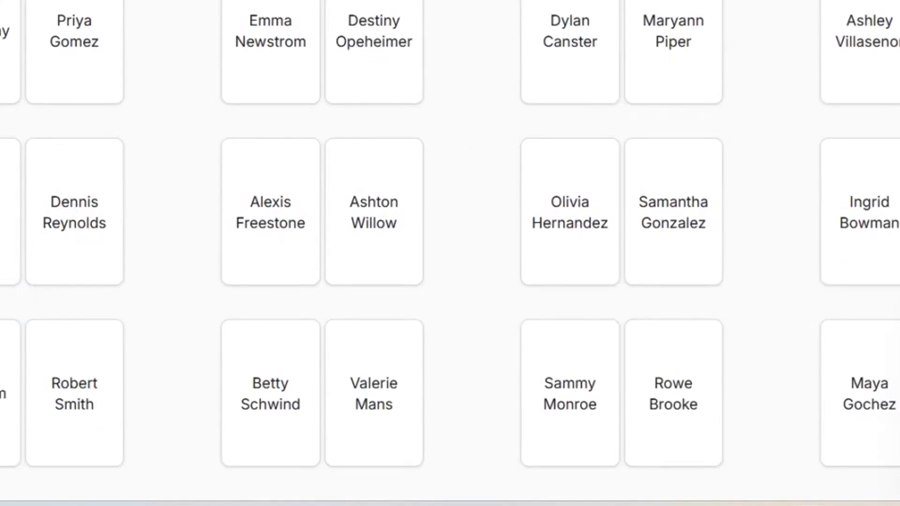
pyautogui.scroll(5, 450, 253)
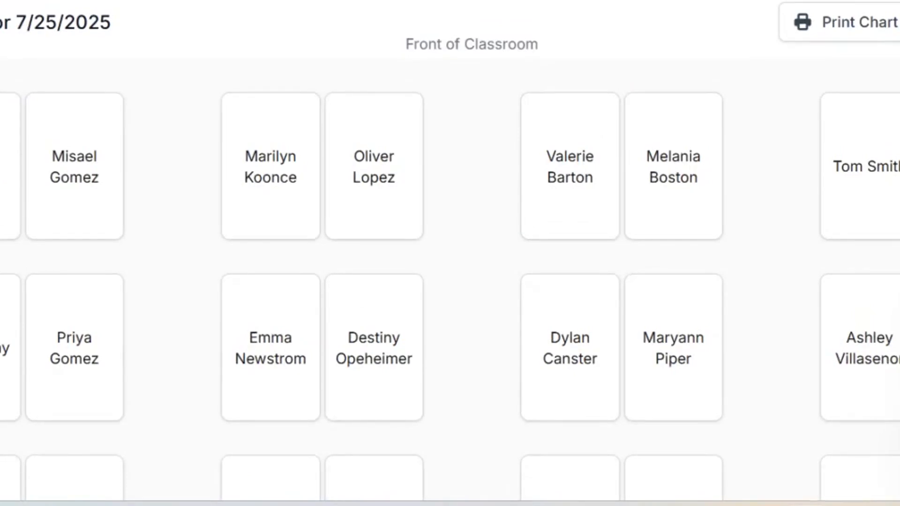
pyautogui.scroll(1, 450, 253)
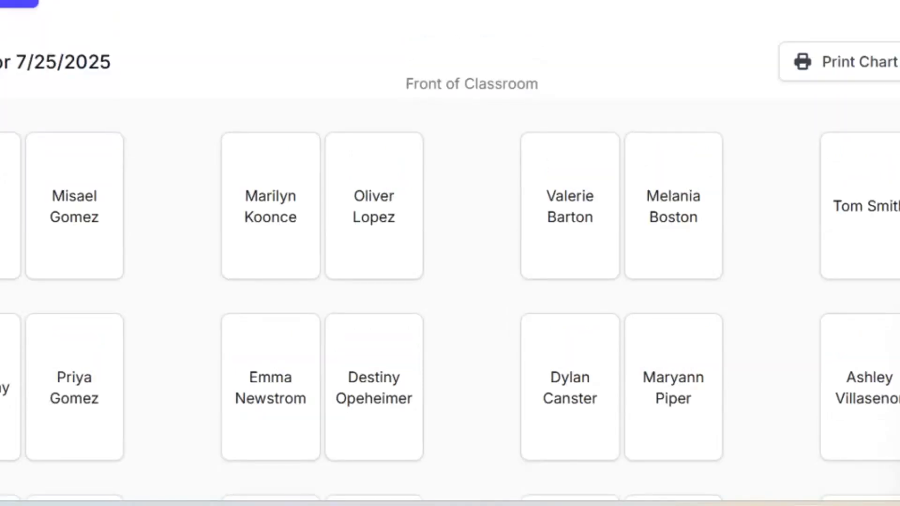
# - On the Partners page, set group size to 3 and turn on skill-level partnering
pyautogui.click(253, 108)
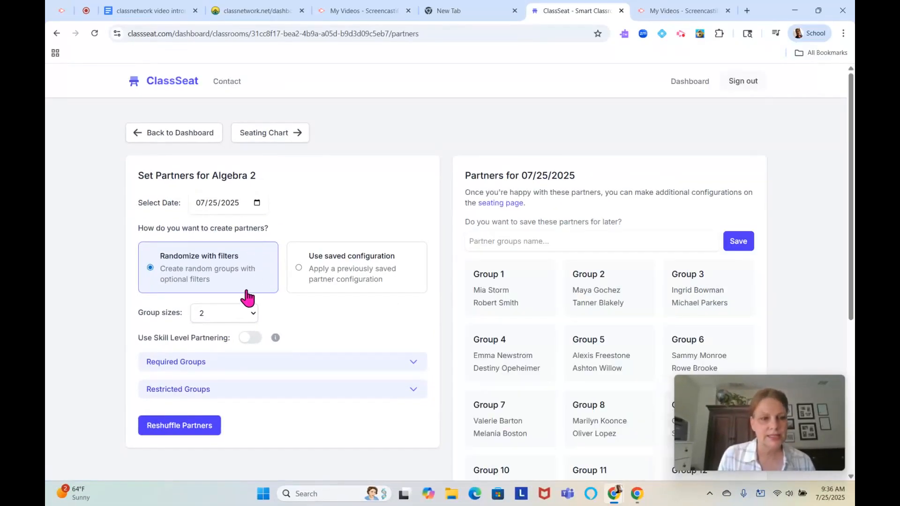
pyautogui.click(253, 313)
pyautogui.click(254, 313)
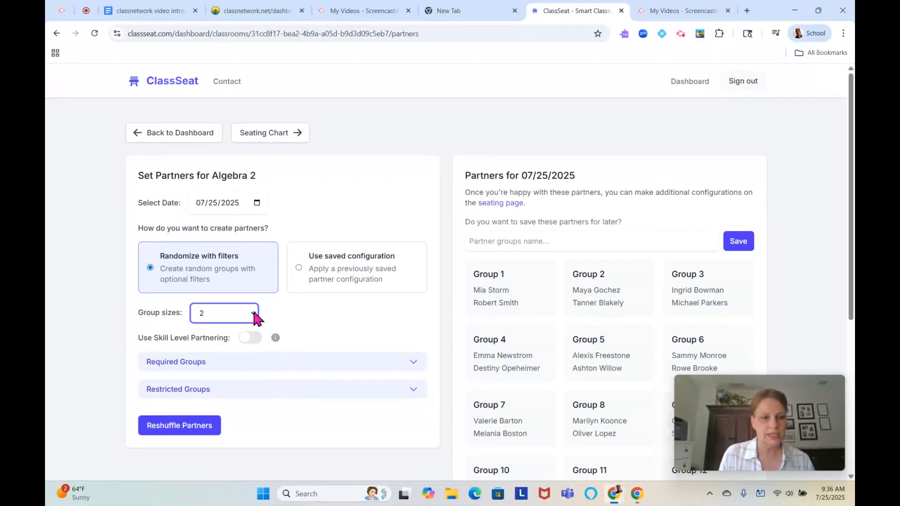
pyautogui.click(253, 313)
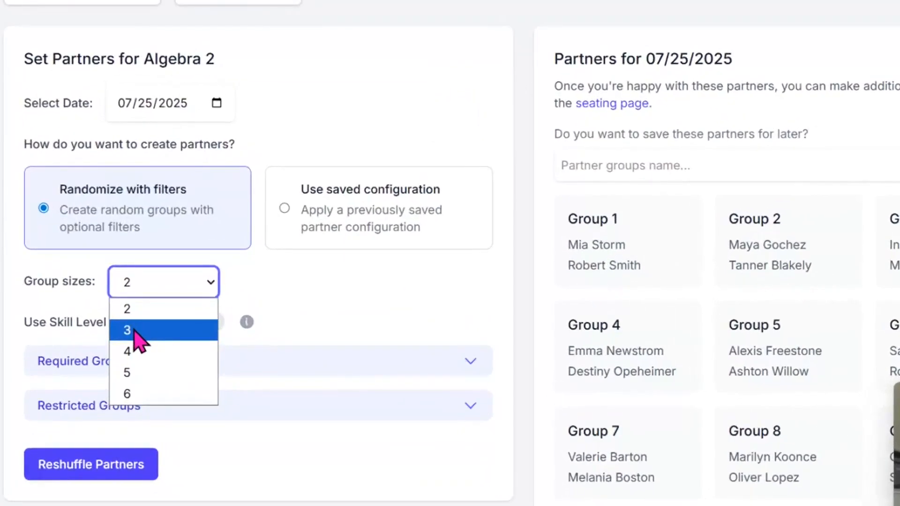
pyautogui.click(207, 344)
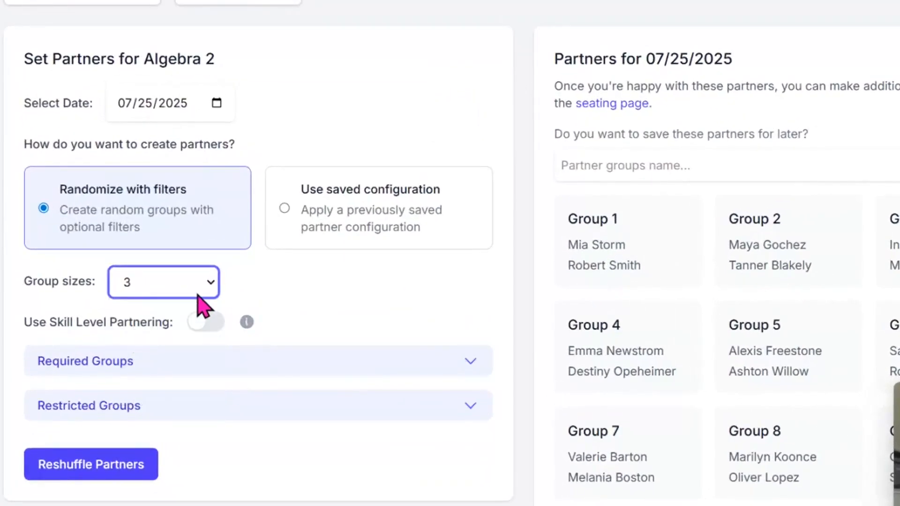
pyautogui.click(195, 324)
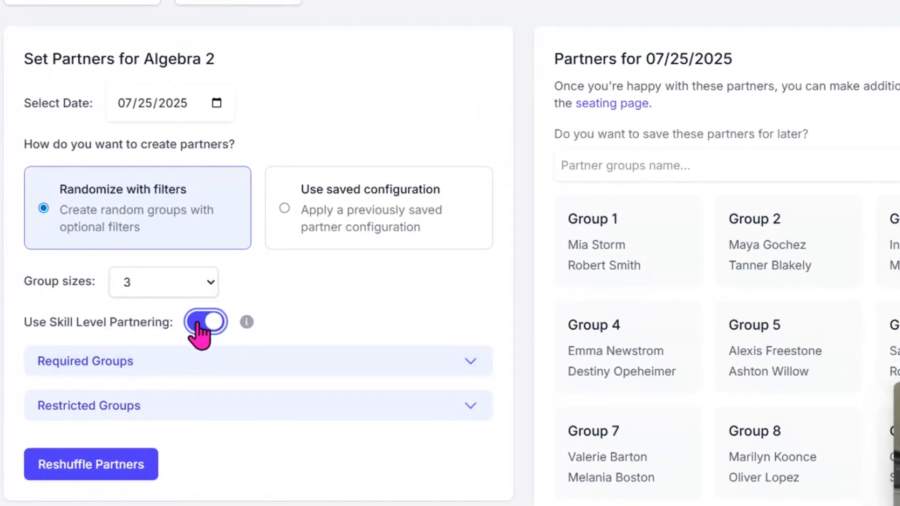
# - Delete the second and third required groups, keeping only the first pair
pyautogui.click(471, 357)
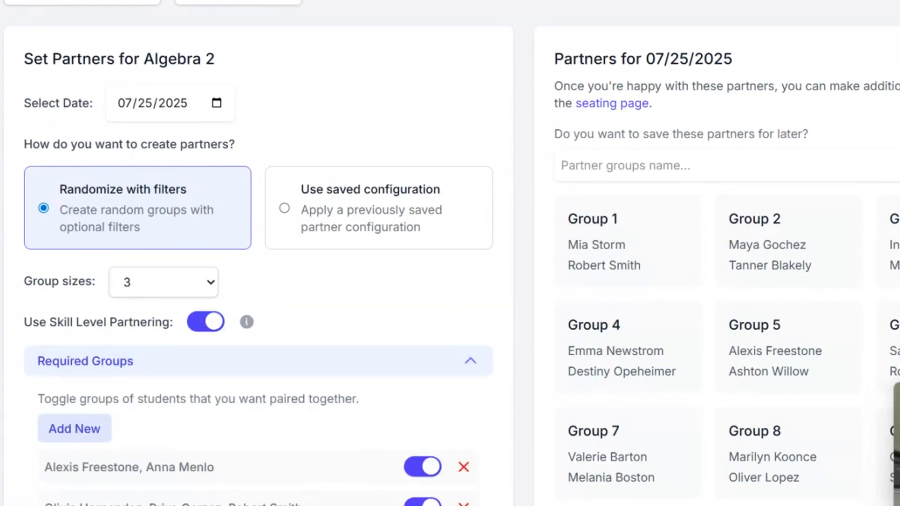
pyautogui.scroll(-3, 450, 253)
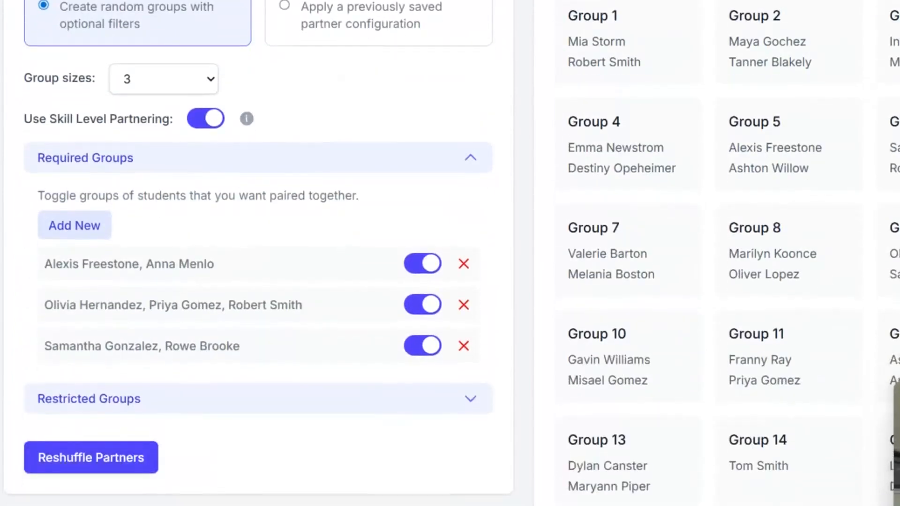
pyautogui.click(463, 304)
pyautogui.click(464, 305)
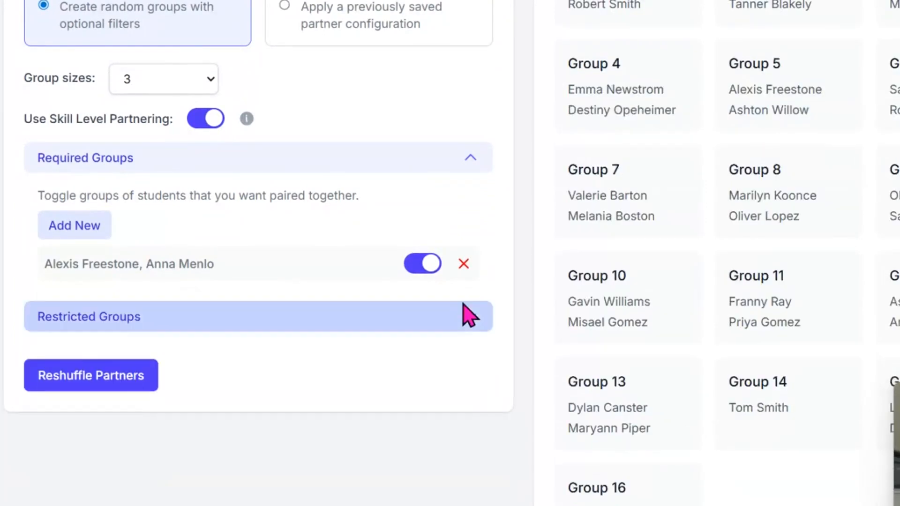
pyautogui.click(66, 226)
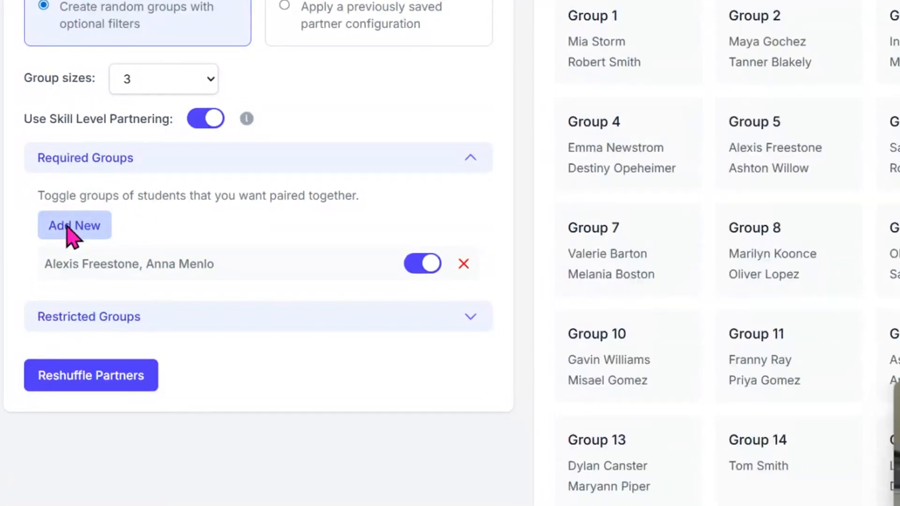
# - Create a required group pairing both Group 4 students with Group 13's first student
pyautogui.click(66, 225)
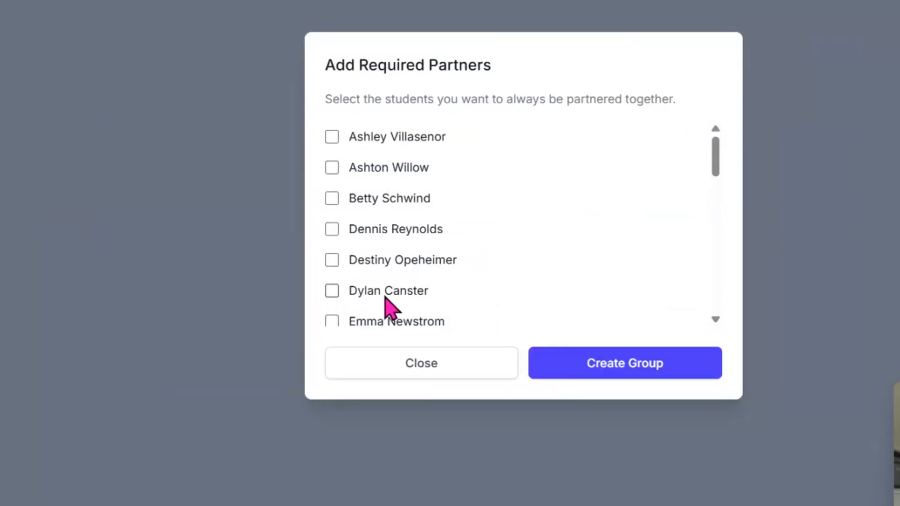
pyautogui.click(332, 260)
pyautogui.click(332, 291)
pyautogui.click(332, 321)
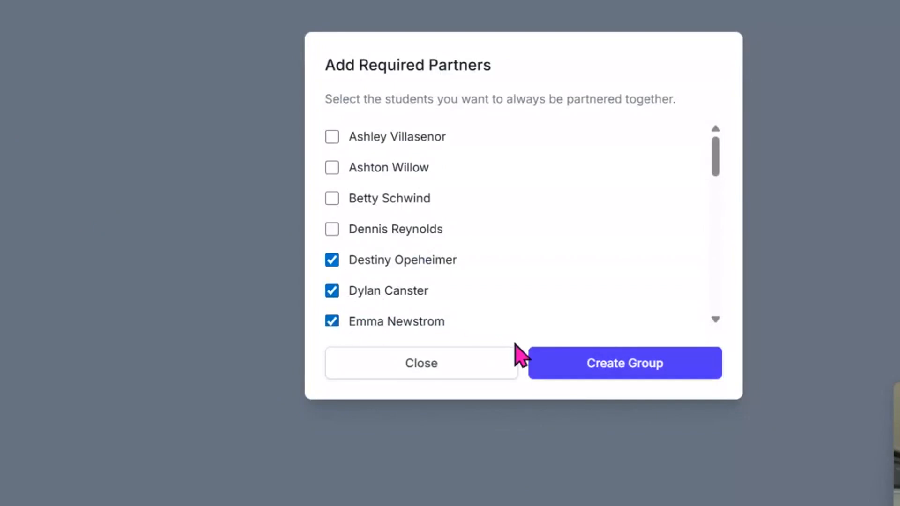
pyautogui.click(626, 369)
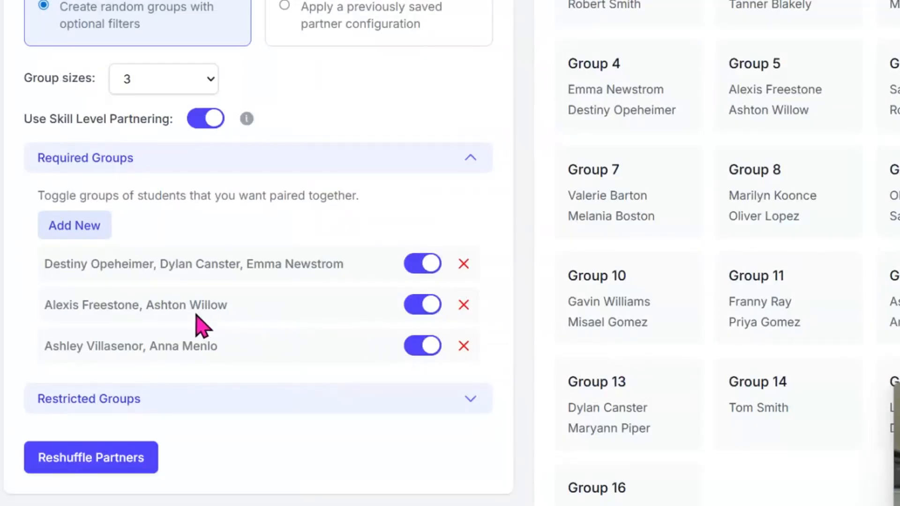
# - Expand Restricted Groups to reveal its one existing keep-apart pair
pyautogui.scroll(1, 196, 311)
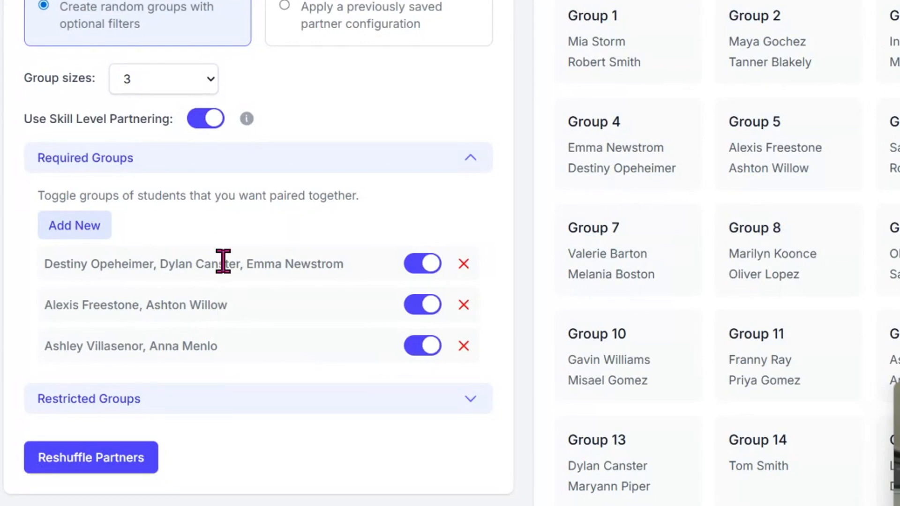
pyautogui.click(469, 400)
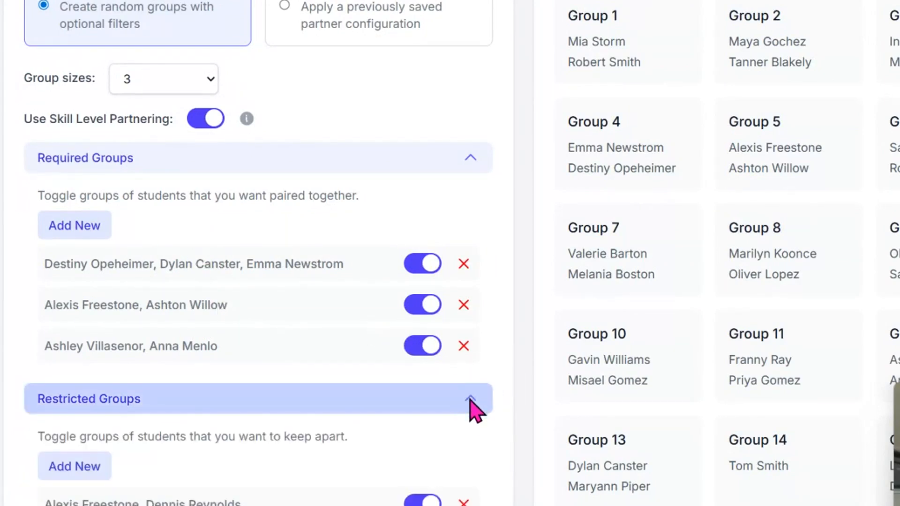
pyautogui.scroll(-3, 452, 253)
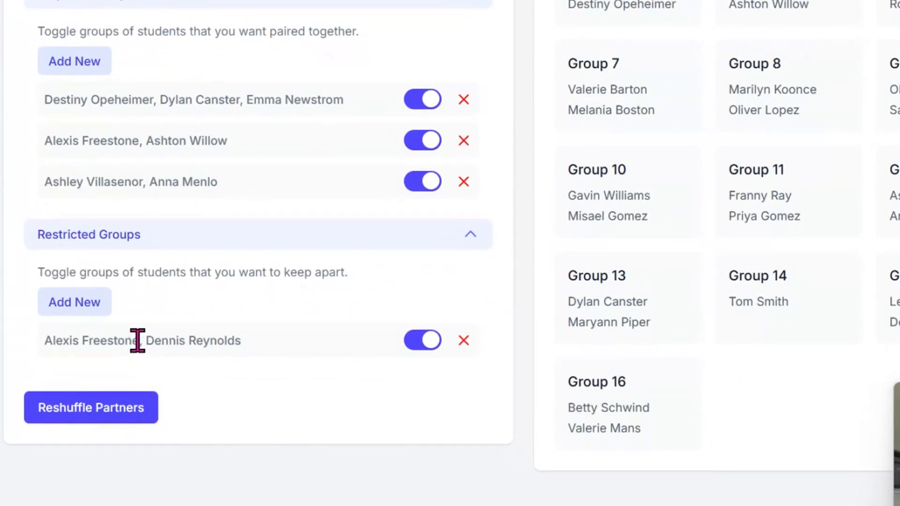
# - Make a restricted group from the first three alphabetical roster students
pyautogui.click(70, 304)
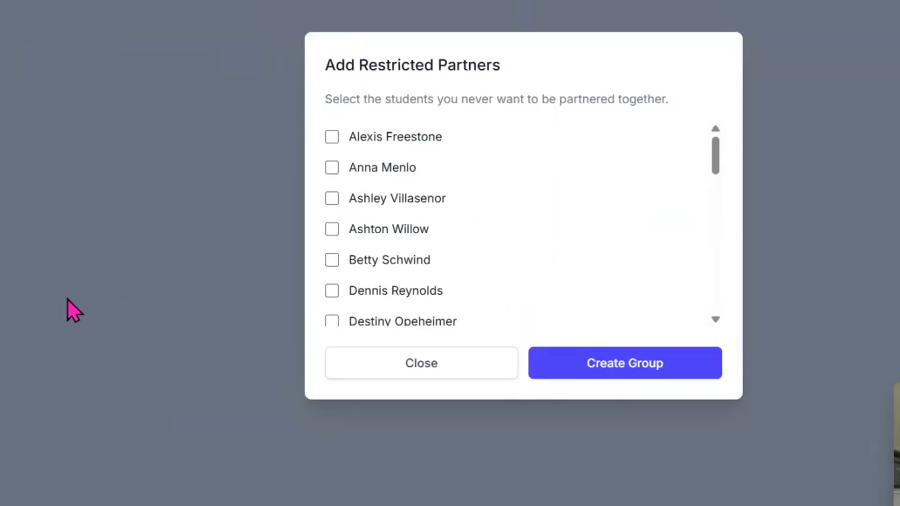
pyautogui.click(332, 137)
pyautogui.click(332, 167)
pyautogui.click(332, 198)
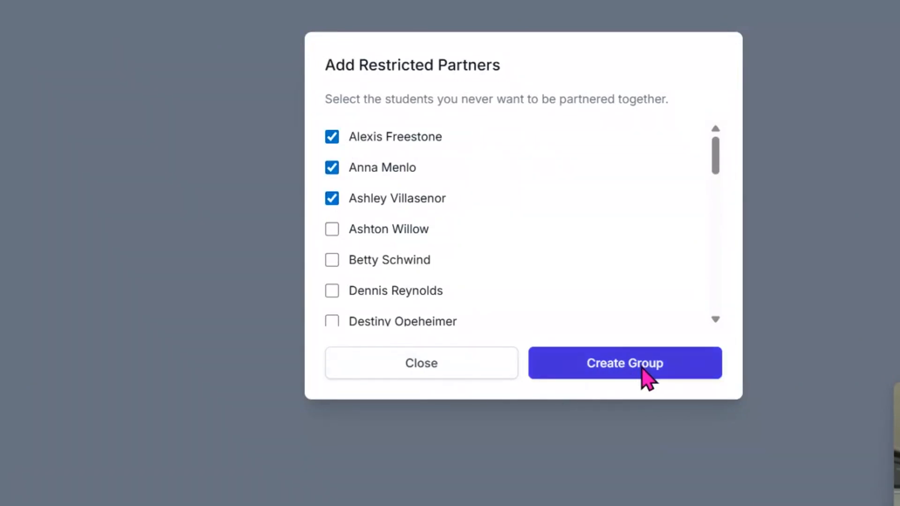
pyautogui.click(642, 367)
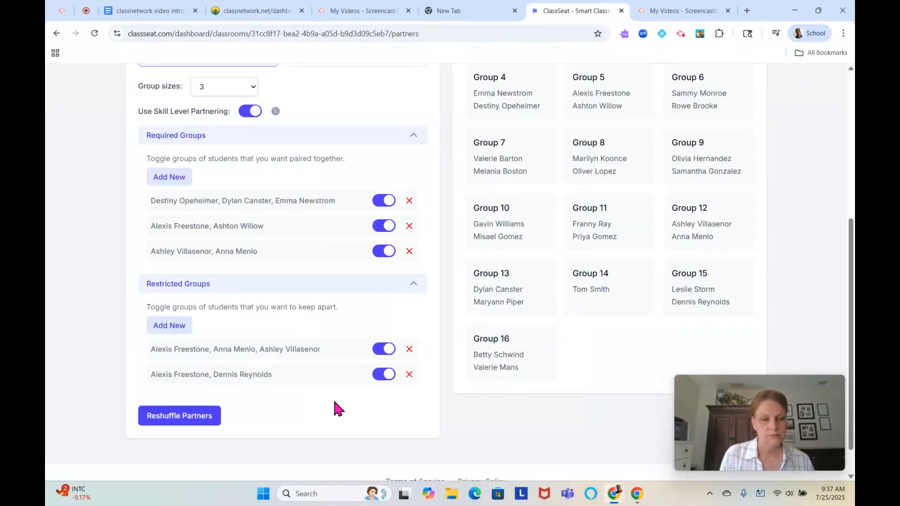
# - Reshuffle partners into new groups of three, then go to the Seating Chart page
pyautogui.click(181, 416)
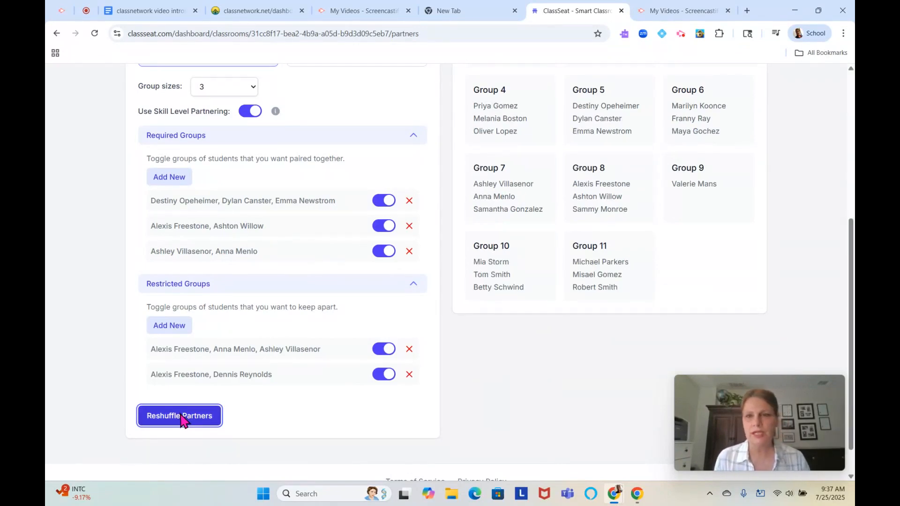
pyautogui.moveTo(850, 234); pyautogui.dragTo(854, 203)
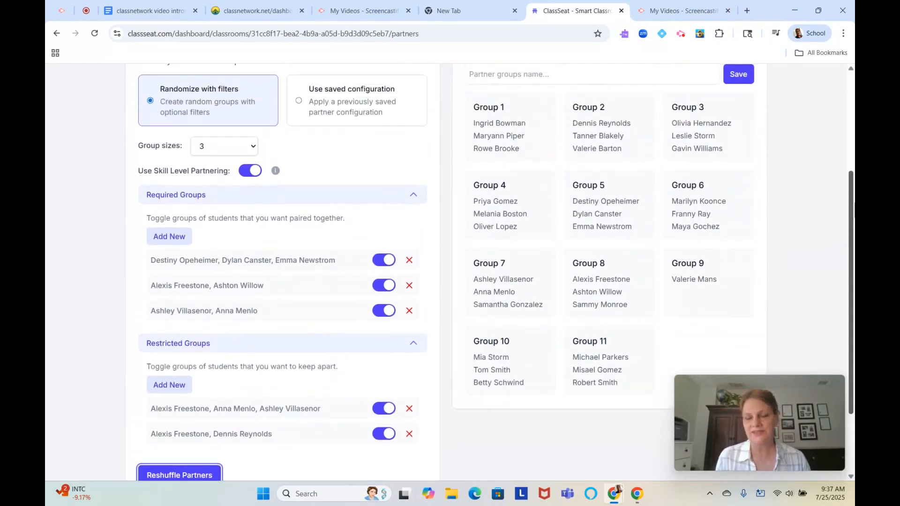
pyautogui.click(183, 475)
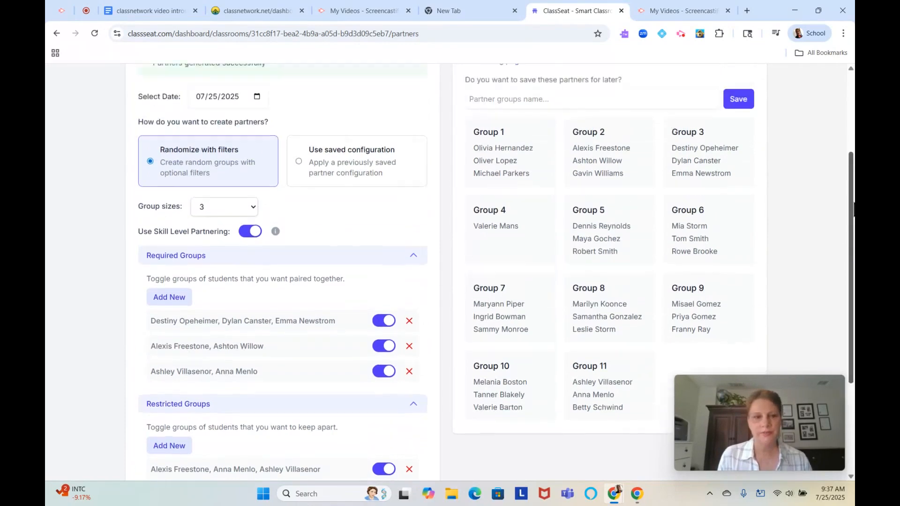
pyautogui.click(269, 96)
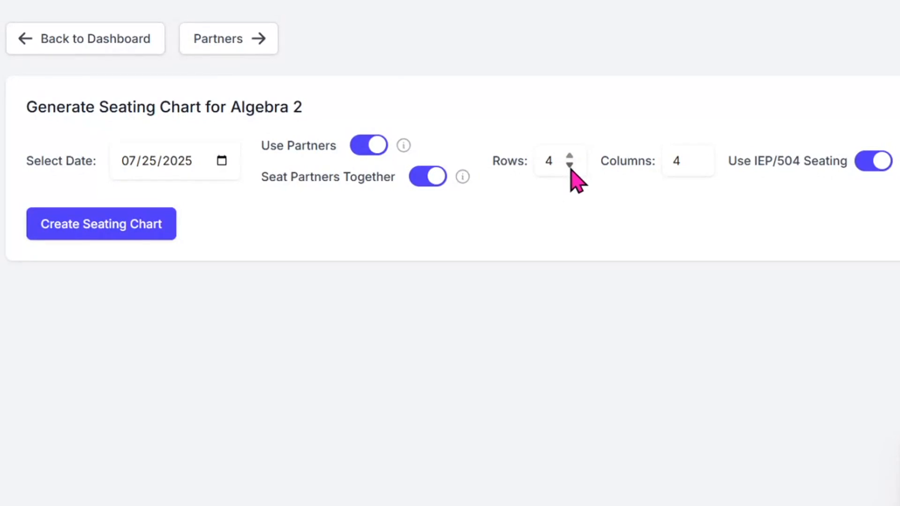
# - Generate the Algebra 2 chart at 3 rows by 4 columns with partner groups together
pyautogui.click(688, 162)
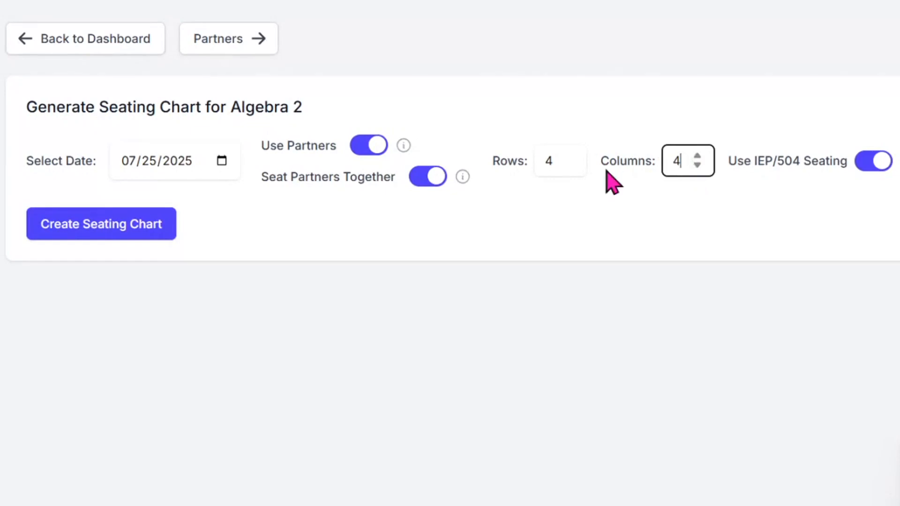
pyautogui.click(559, 162)
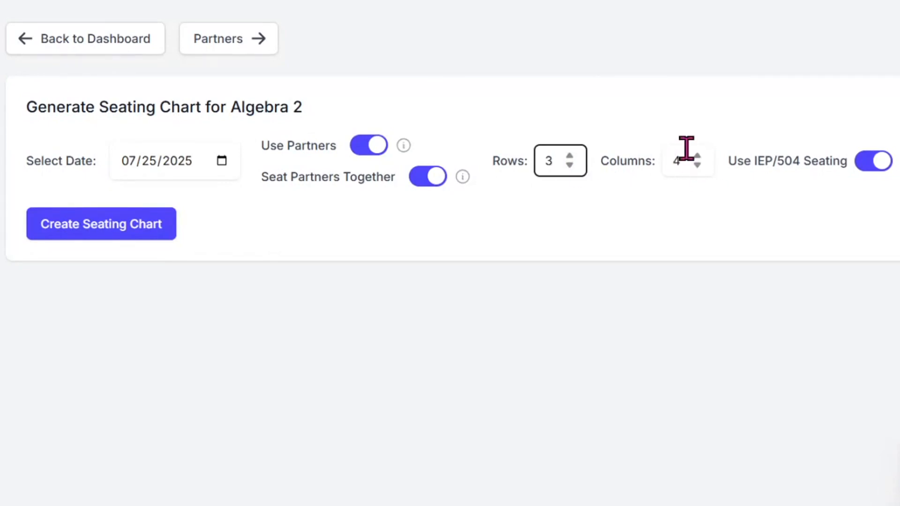
pyautogui.click(108, 234)
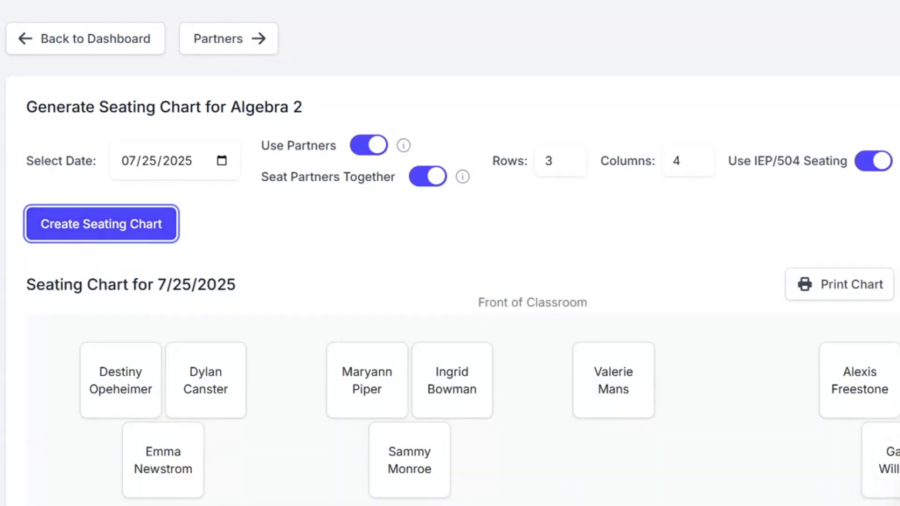
pyautogui.scroll(-3, 450, 328)
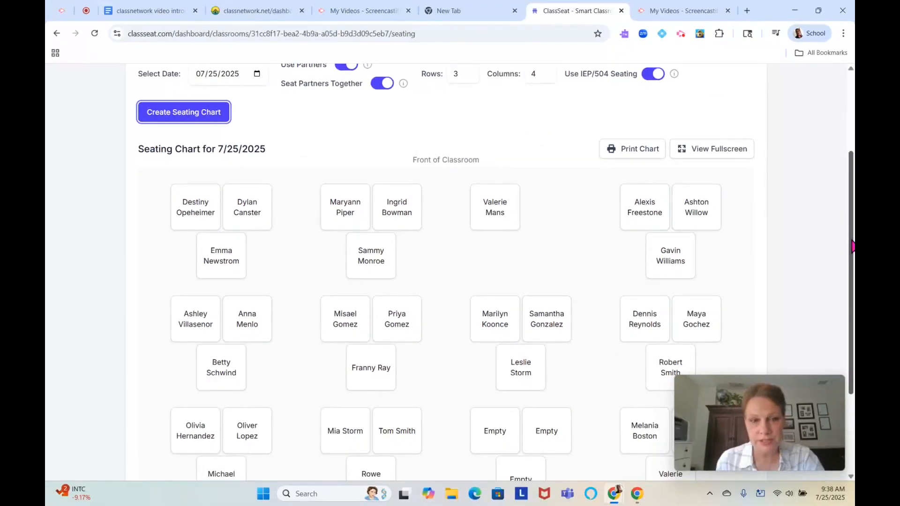
pyautogui.click(846, 232)
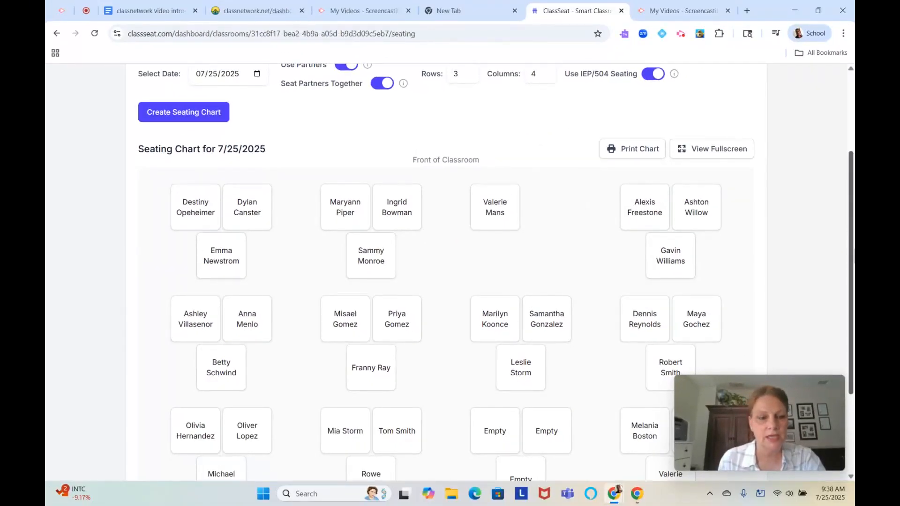
# - Make two group swaps so the second row's first and last three-student groups trade places
pyautogui.moveTo(851, 239); pyautogui.dragTo(848, 283)
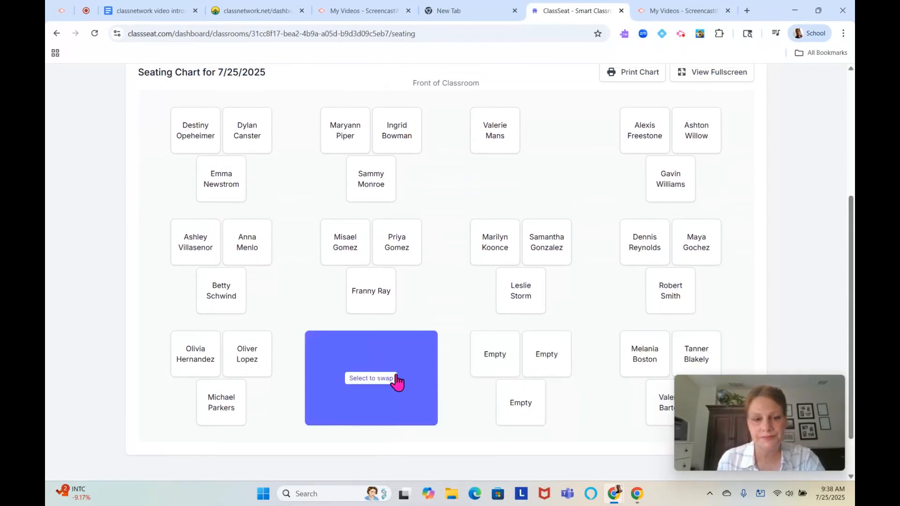
pyautogui.click(373, 382)
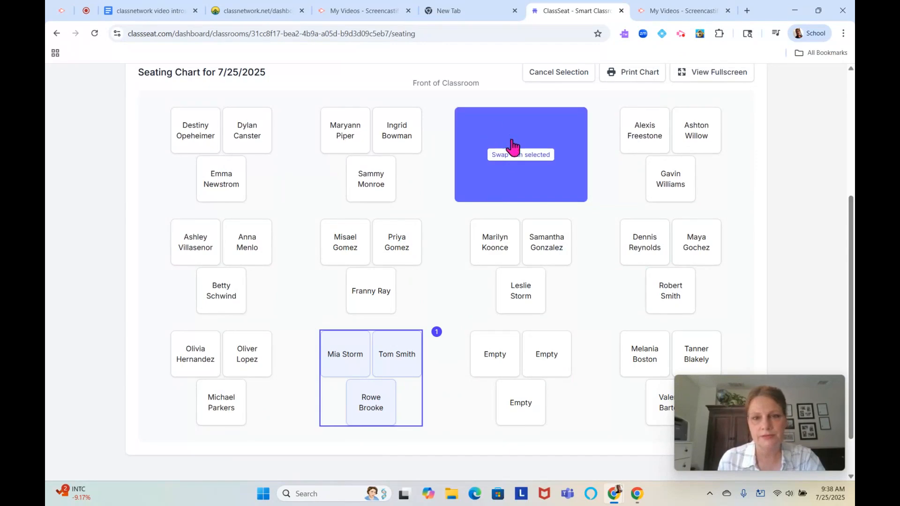
pyautogui.click(513, 155)
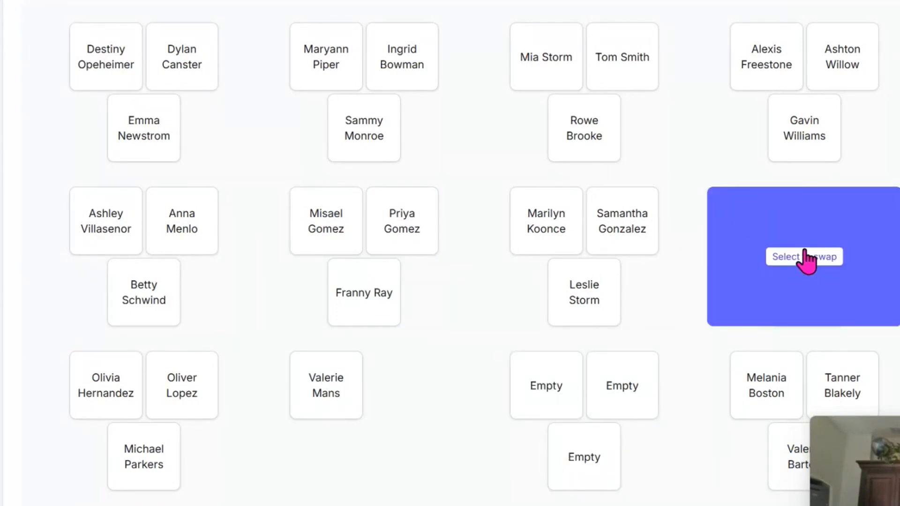
pyautogui.click(803, 256)
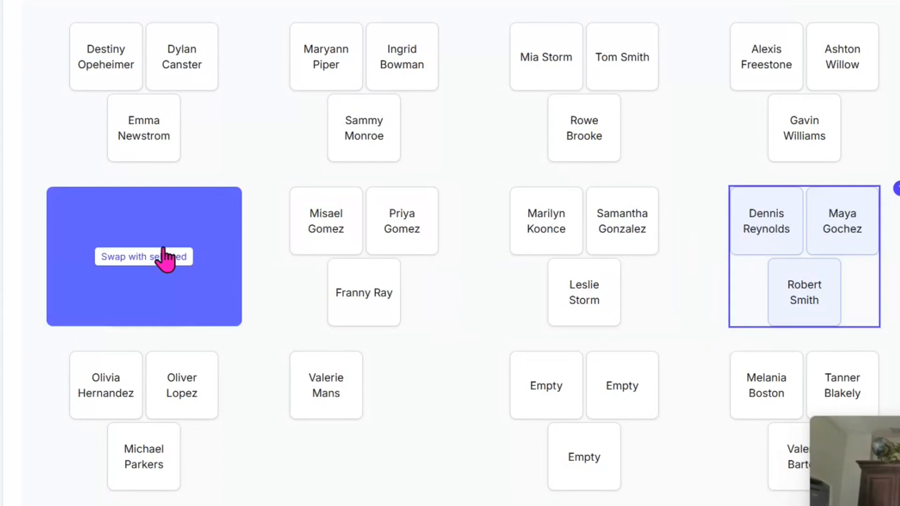
pyautogui.click(141, 255)
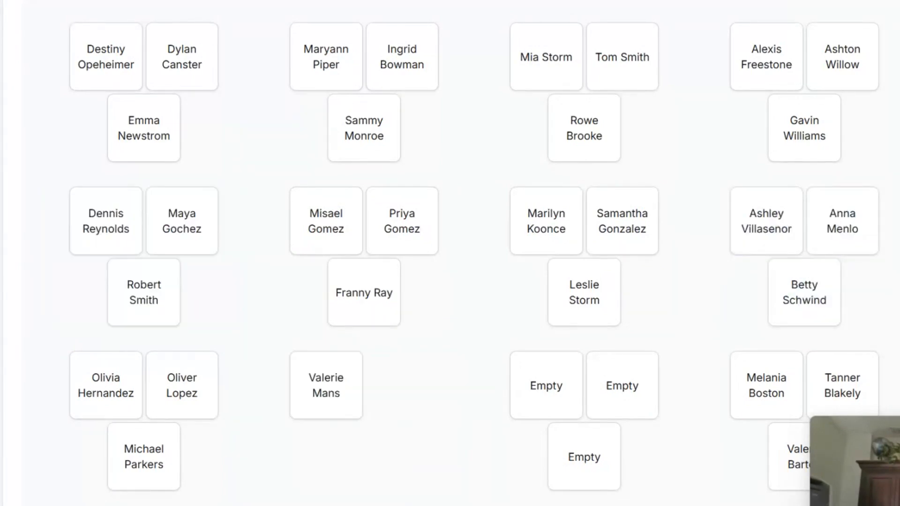
pyautogui.press('Escape')
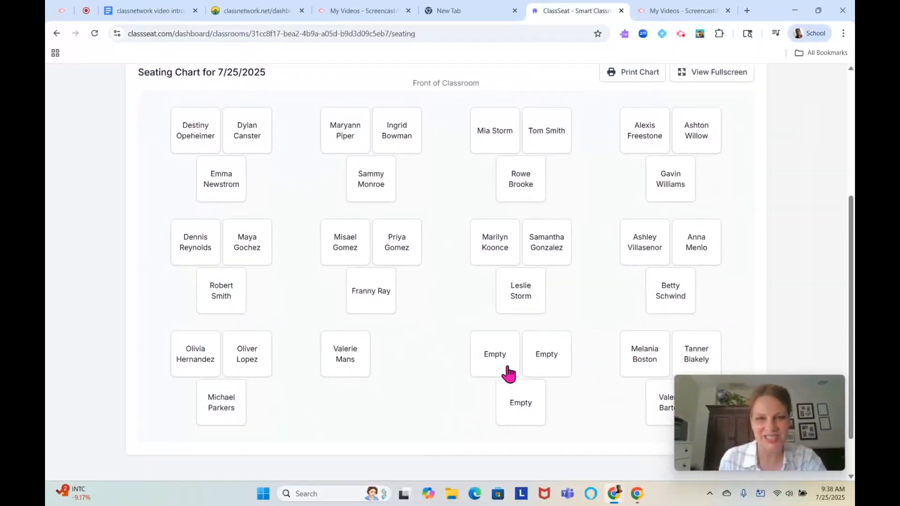
pyautogui.scroll(3, 355, 221)
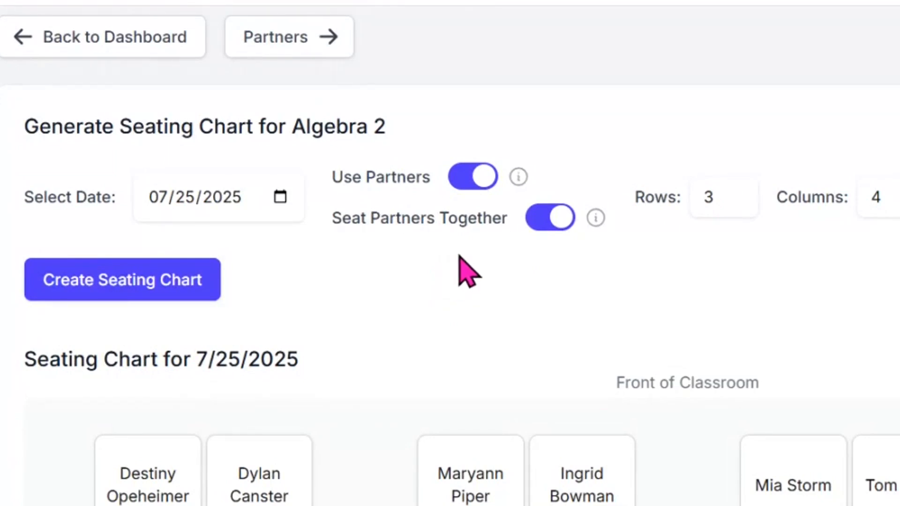
# - Turn off Seat Partners Together and generate a 4-row by 8-column individual-seat chart
pyautogui.click(555, 223)
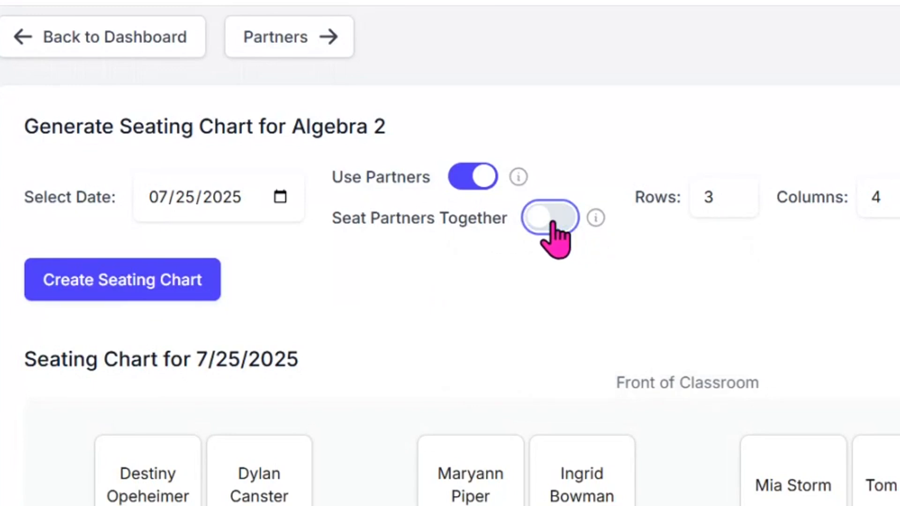
pyautogui.click(555, 223)
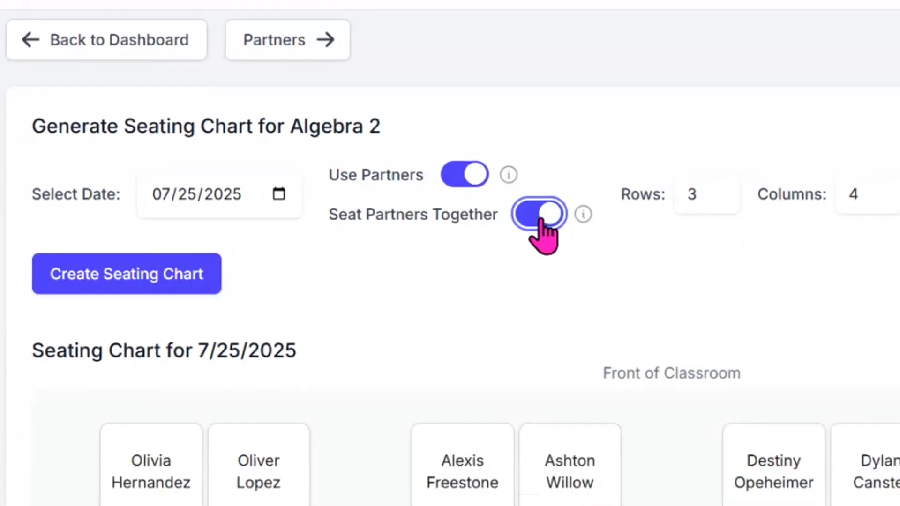
pyautogui.click(541, 220)
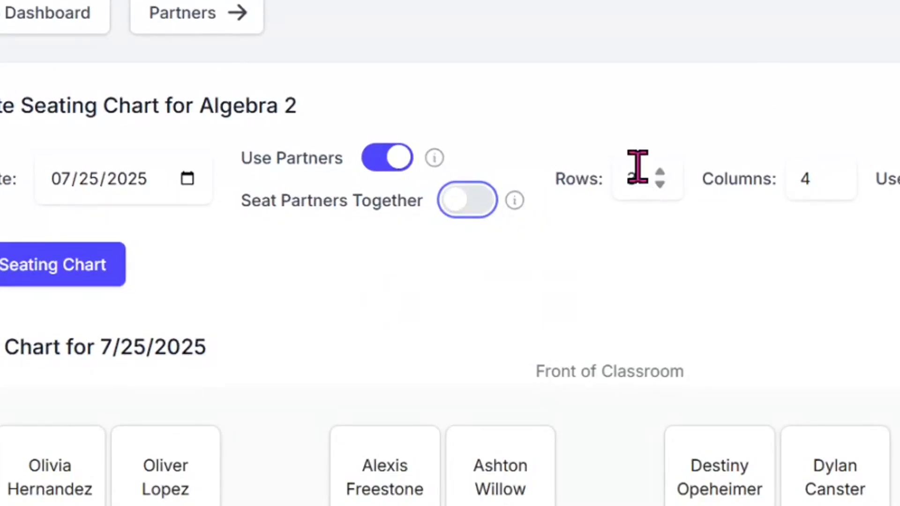
pyautogui.click(641, 167)
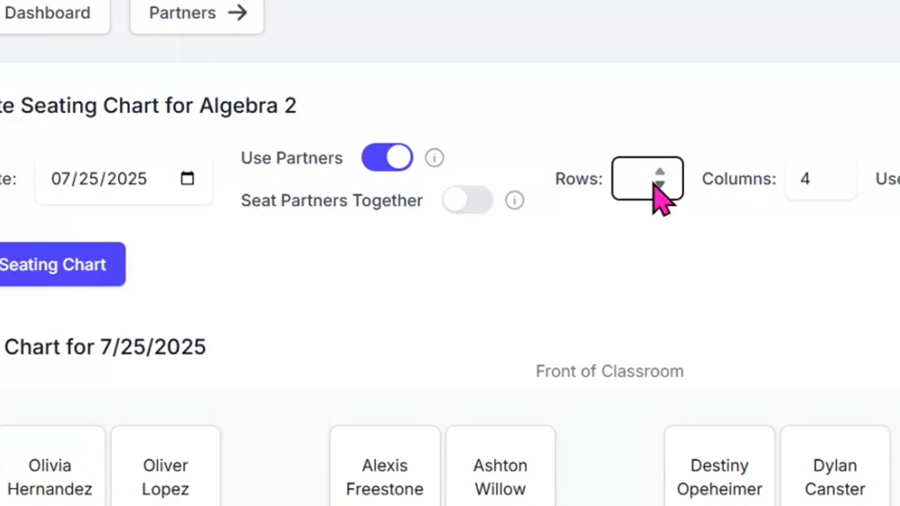
pyautogui.click(833, 184)
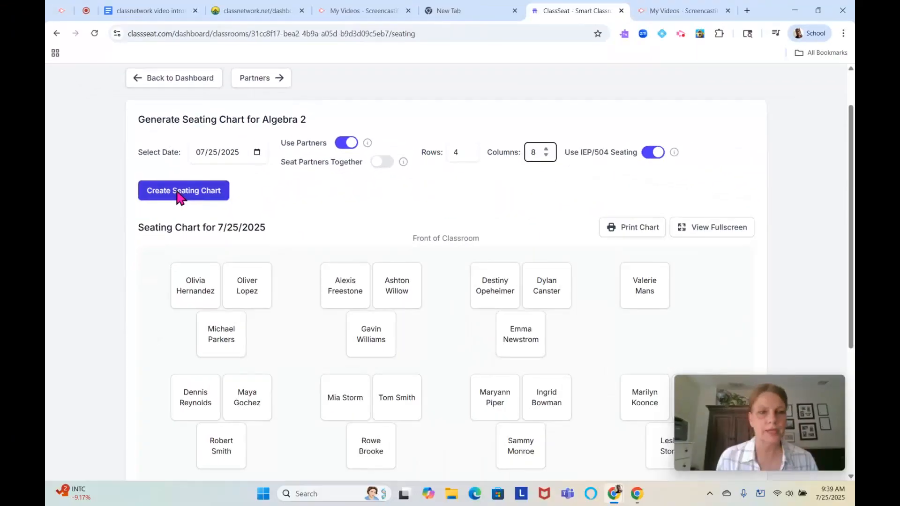
pyautogui.click(10, 267)
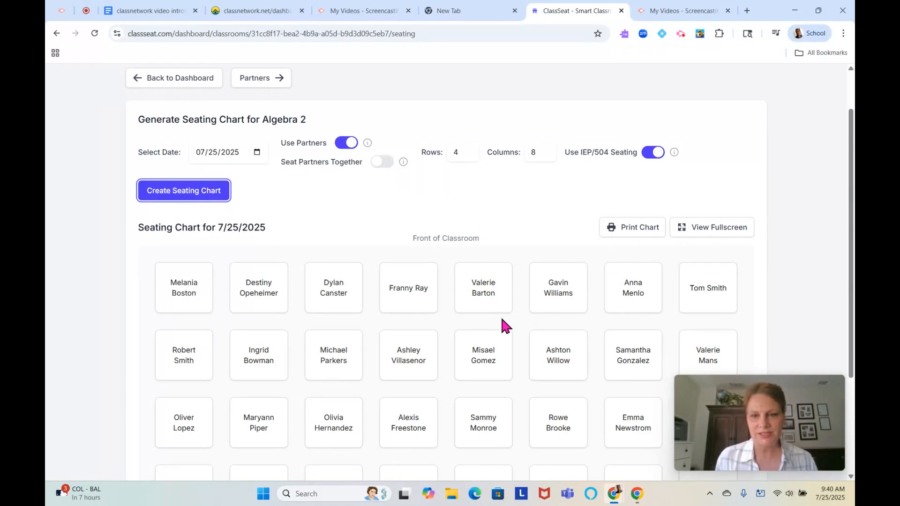
# - Swap two students' desks, moving a top-row student into the second row
pyautogui.moveTo(853, 202); pyautogui.dragTo(853, 296)
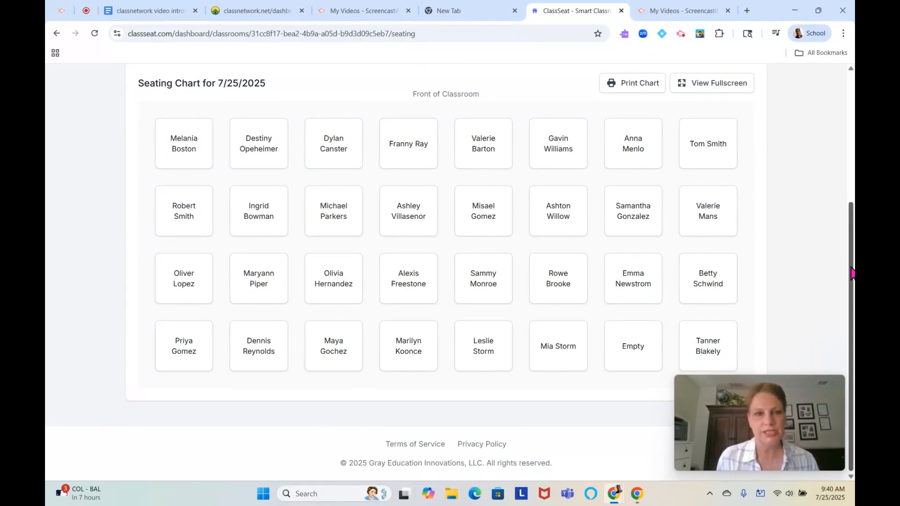
pyautogui.moveTo(852, 274); pyautogui.dragTo(851, 222)
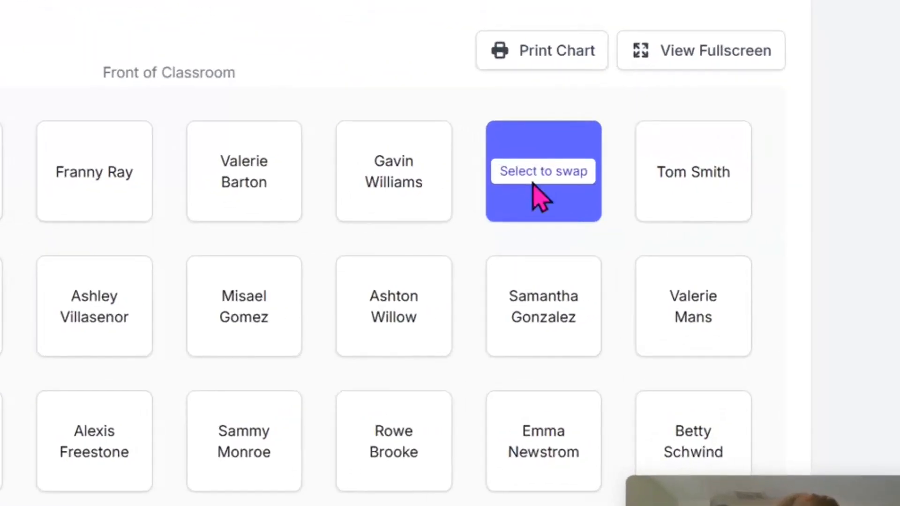
pyautogui.click(539, 197)
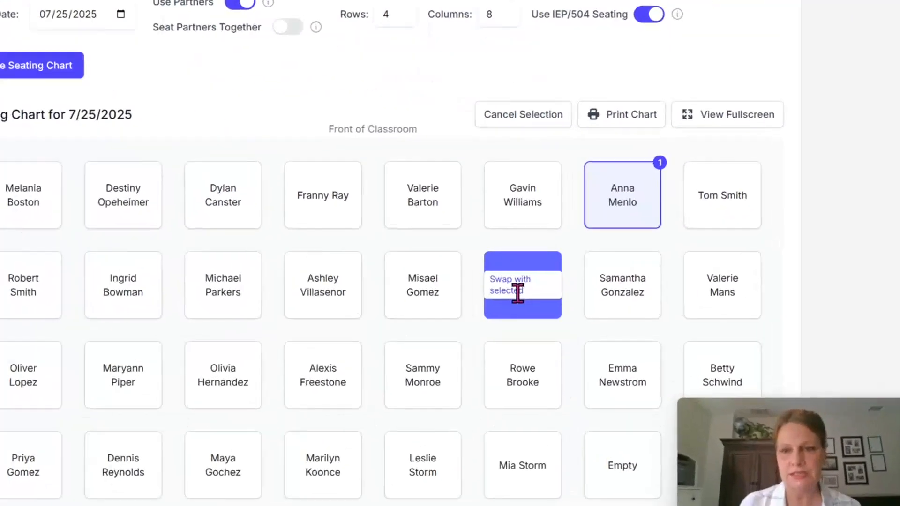
pyautogui.click(396, 311)
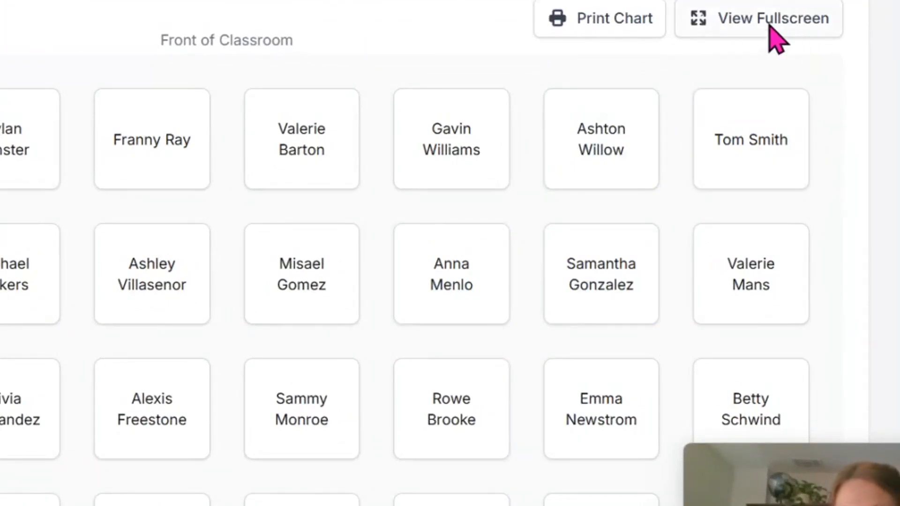
pyautogui.click(700, 28)
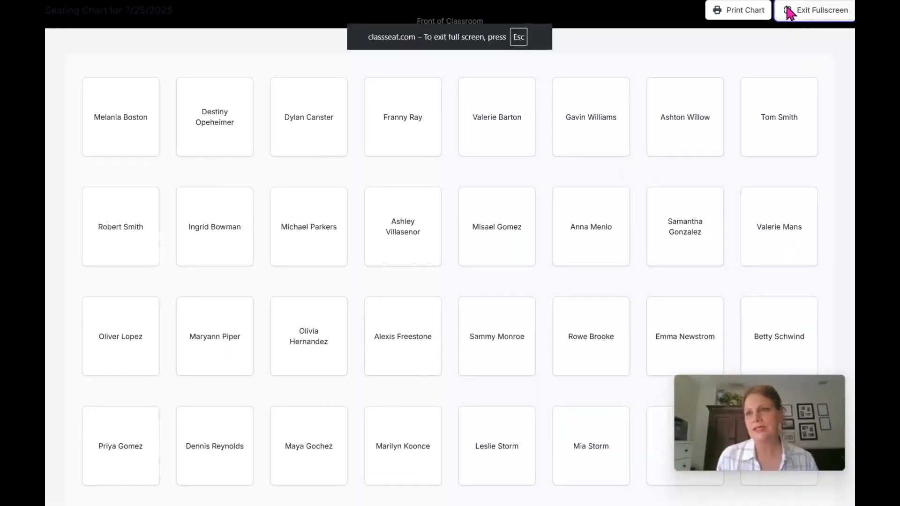
pyautogui.click(788, 13)
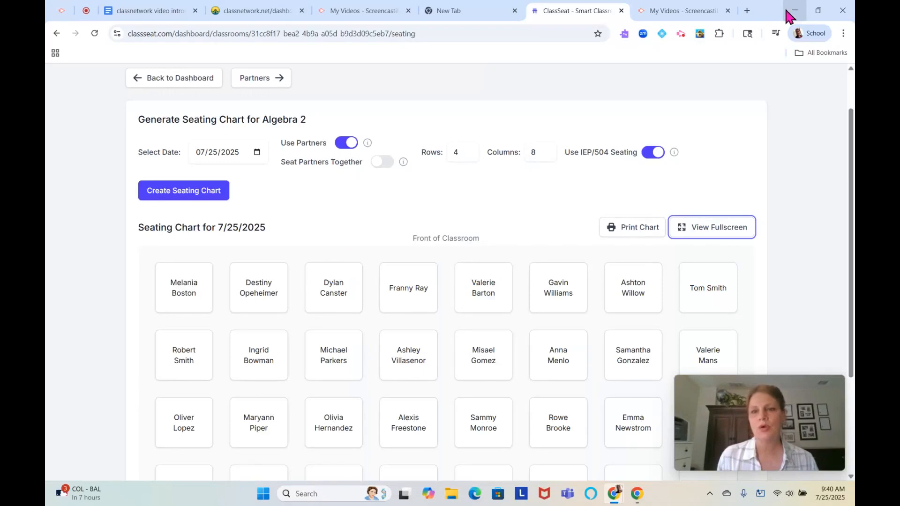